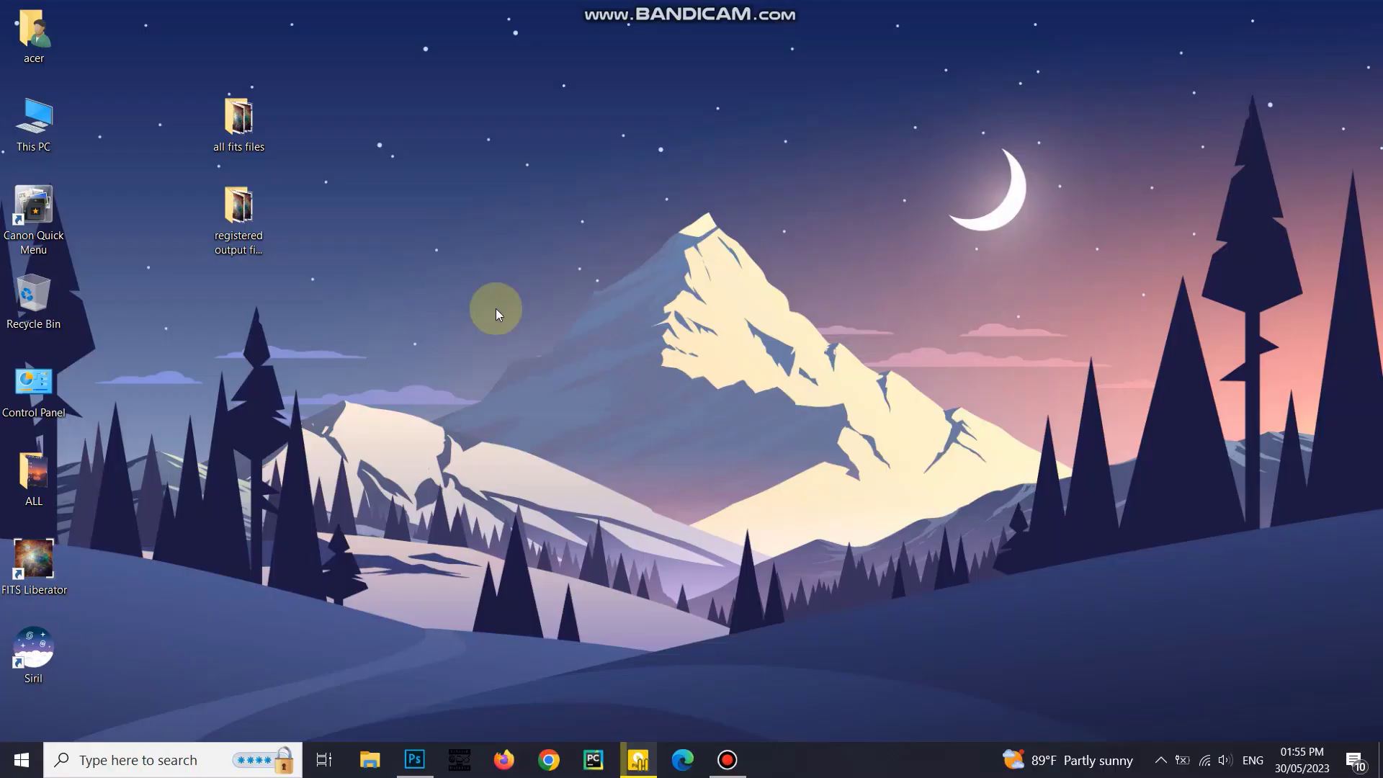
Launch FITS Liberator and open r_output_00001.fit
double_click(38, 569)
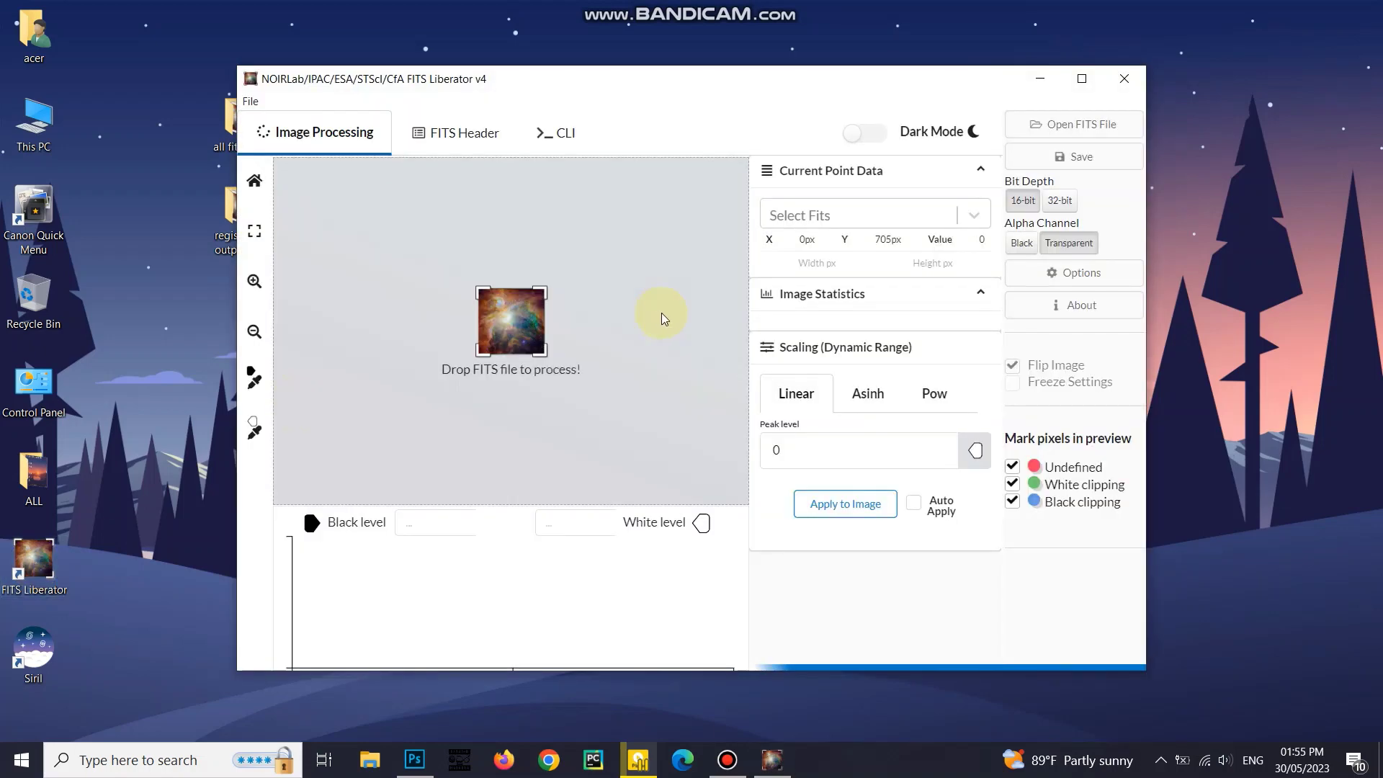
left_click(498, 321)
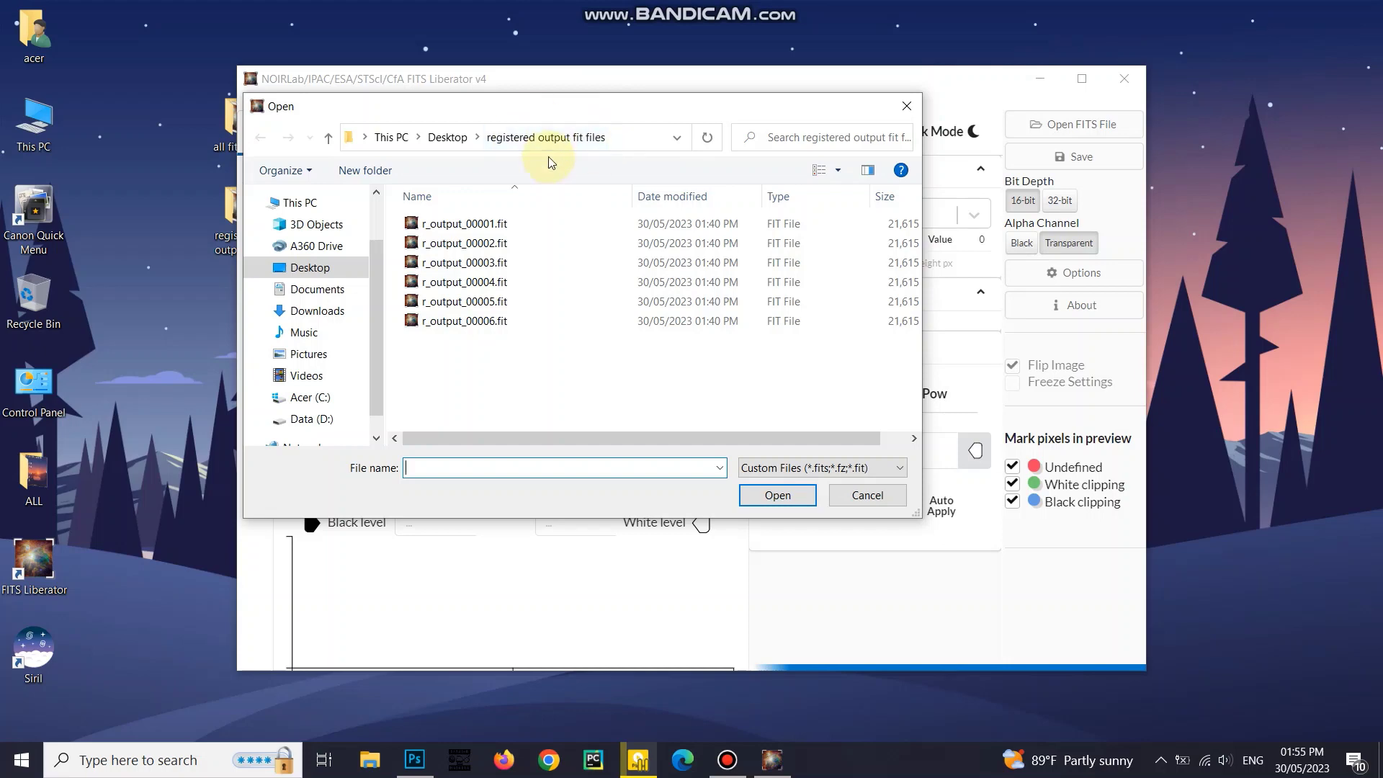
left_click(494, 229)
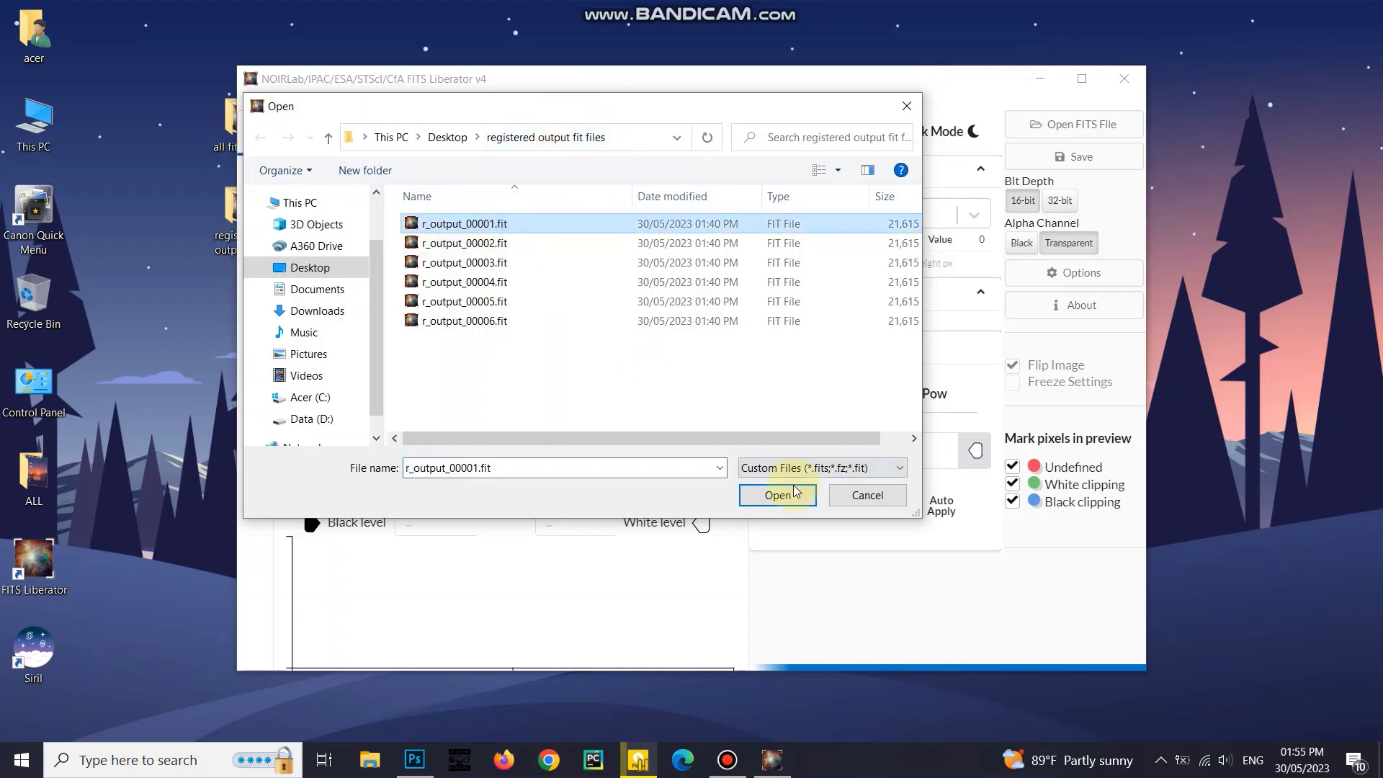
left_click(770, 494)
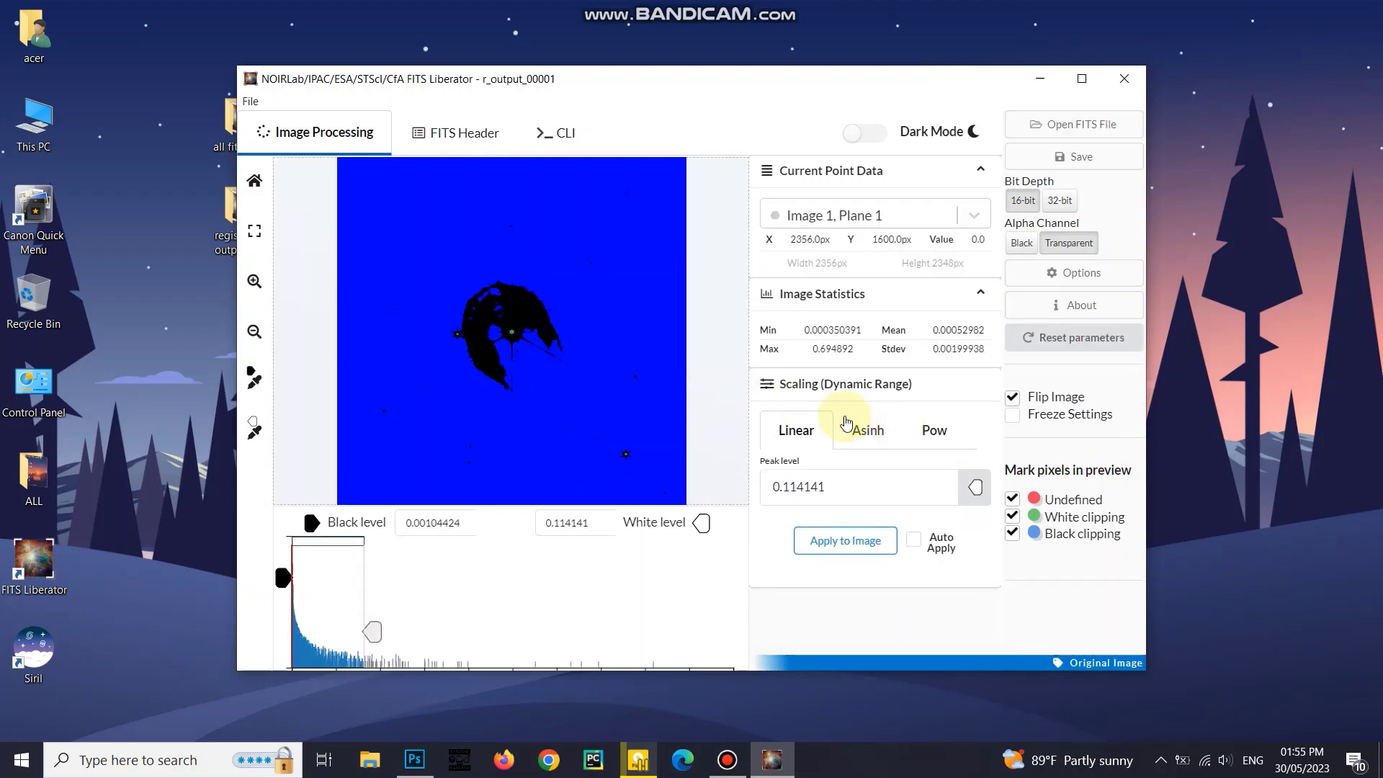
Apply Asinh scaling, lowering the black level and raising the white level to 4.67142
left_click(875, 434)
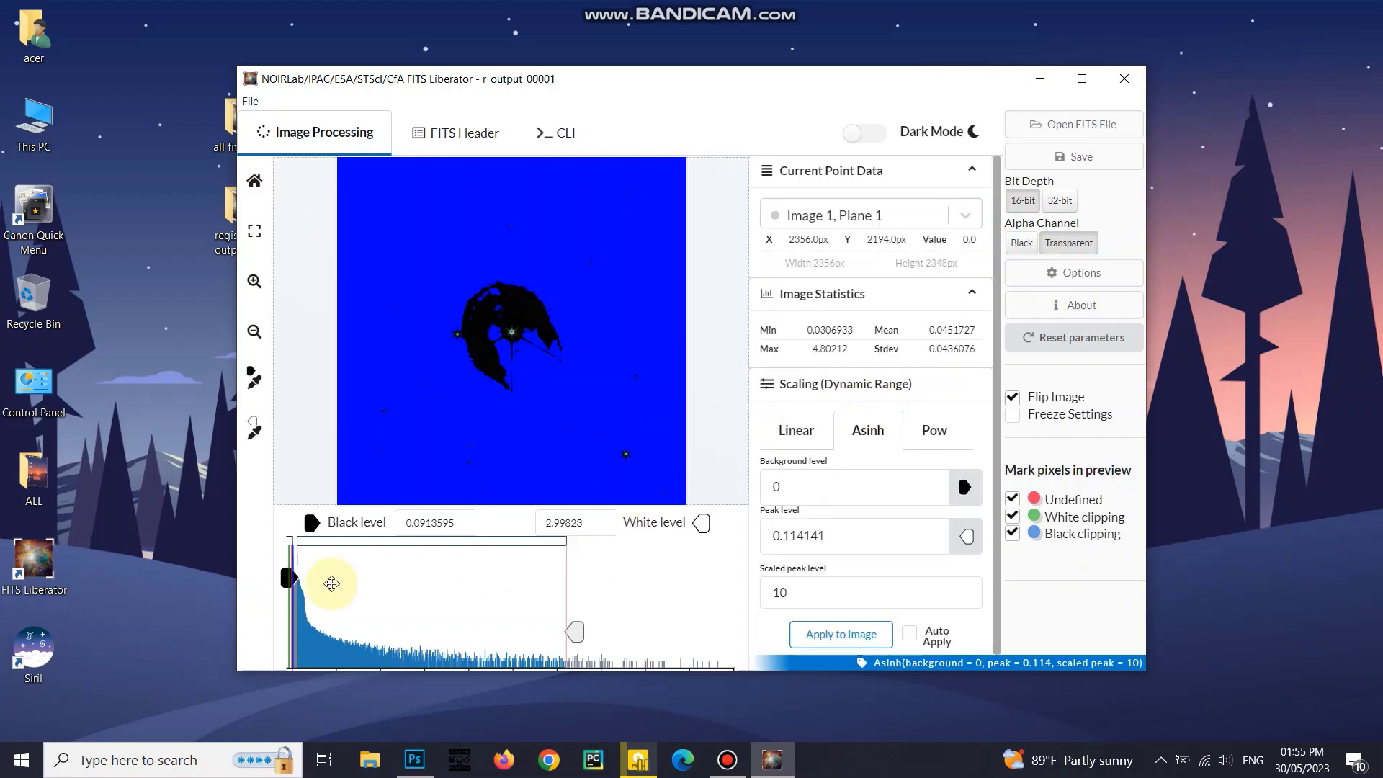
left_click_drag(294, 578, 279, 582)
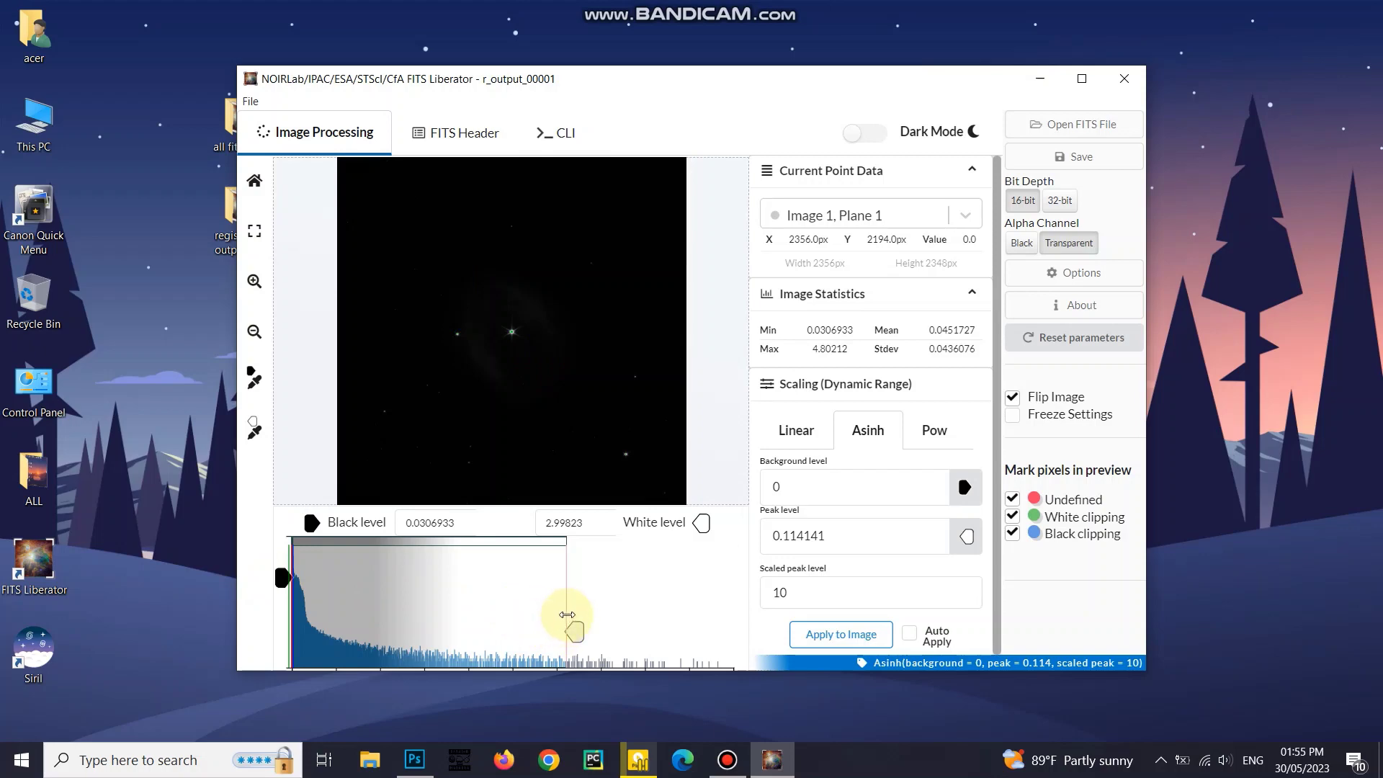
mouse_move(567, 614)
left_mouse_down()
mouse_move(774, 631)
mouse_move(727, 628)
left_mouse_up()
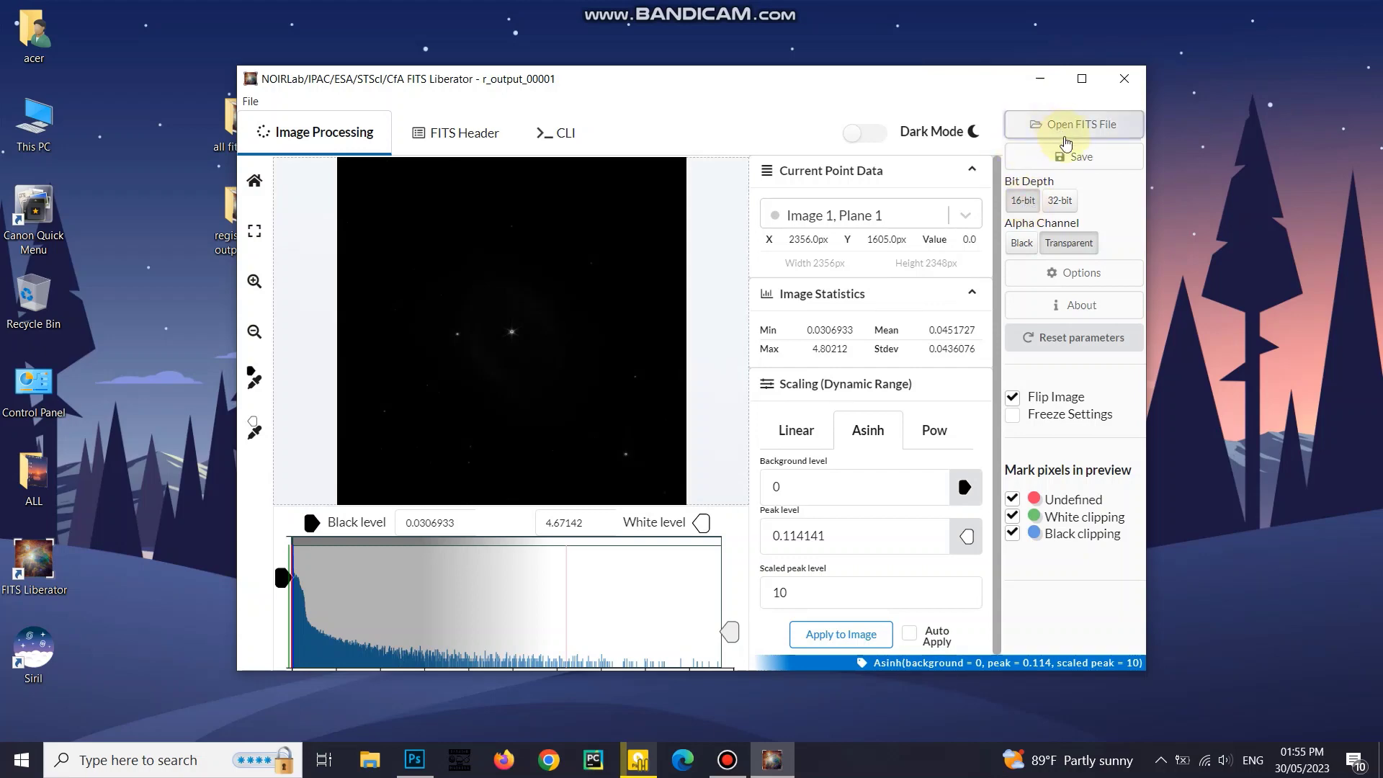
Create a 'final tiff files' folder on the Desktop and save r_output_00001.tif into it
left_click(1067, 160)
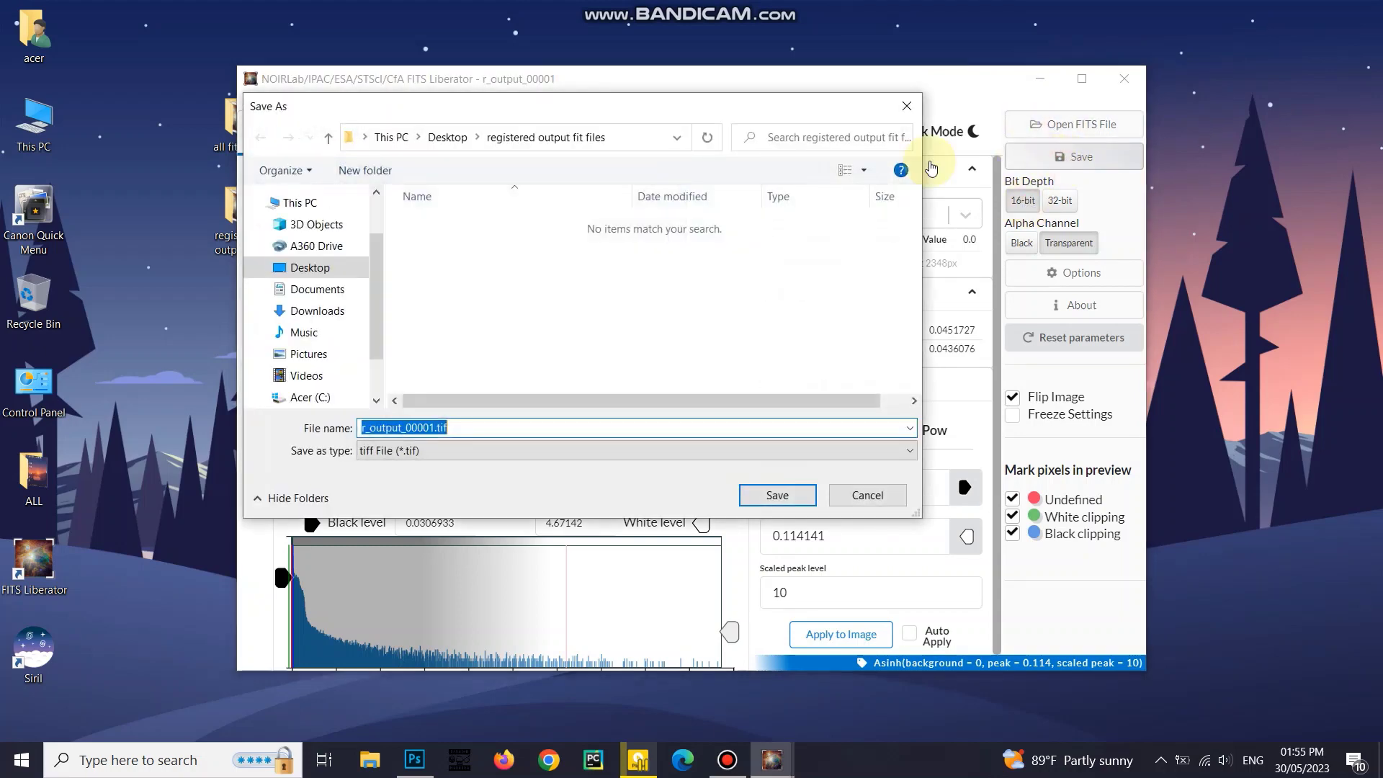
left_click(447, 138)
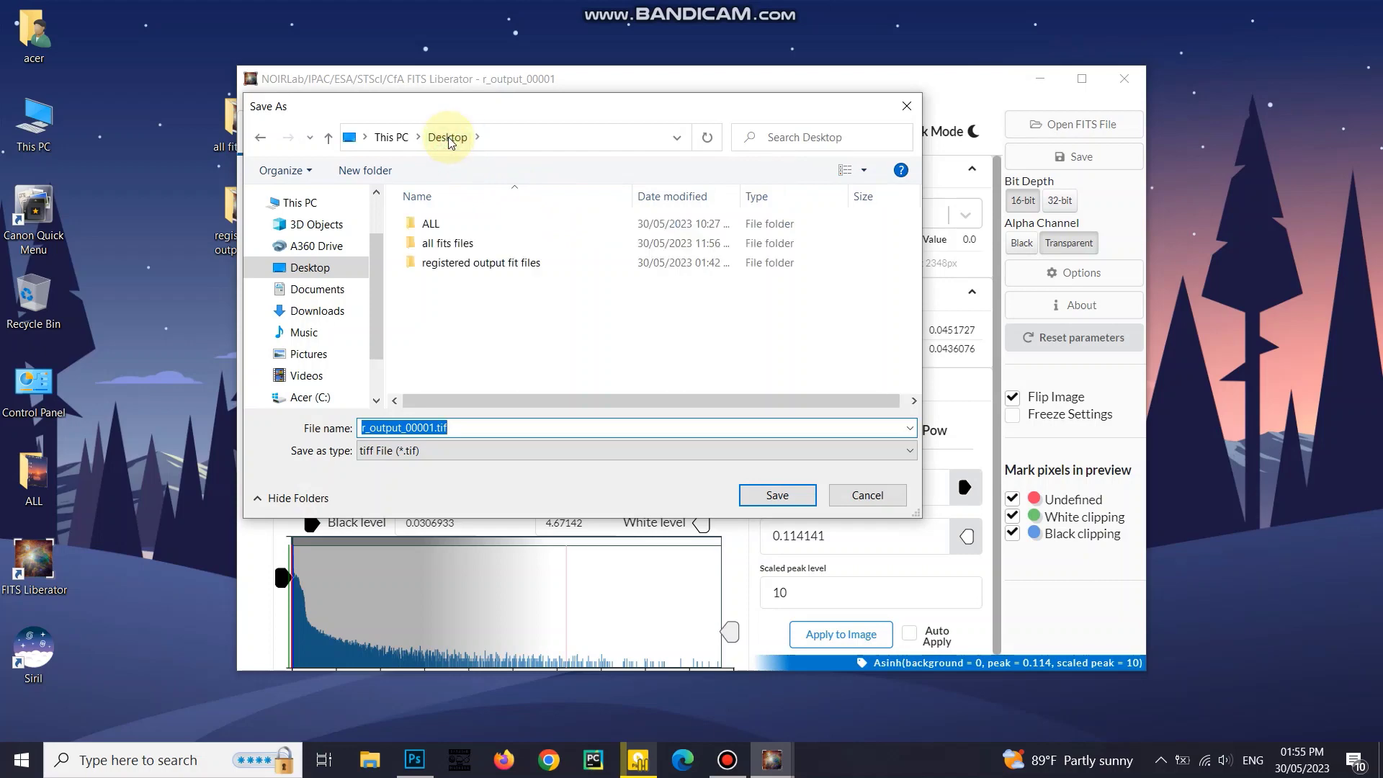
left_click(351, 175)
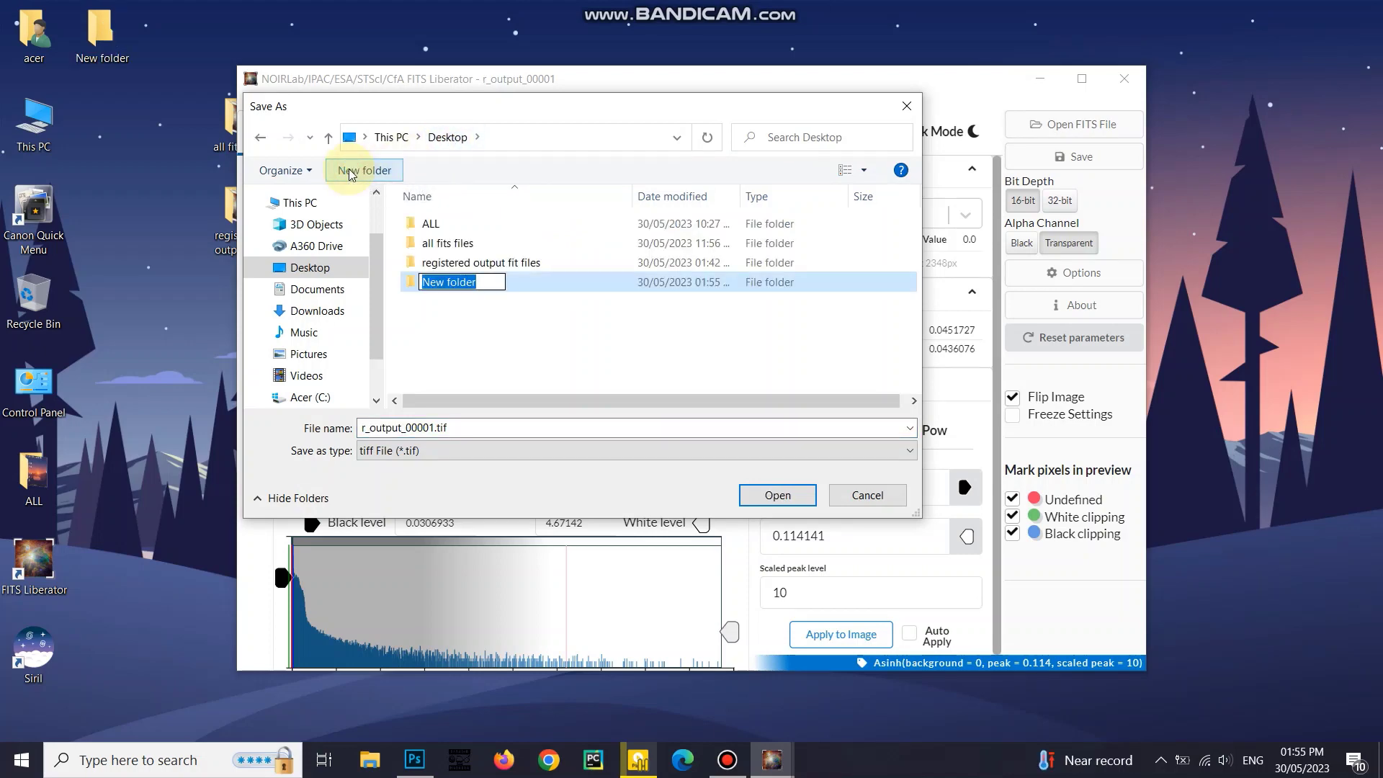
type("final t")
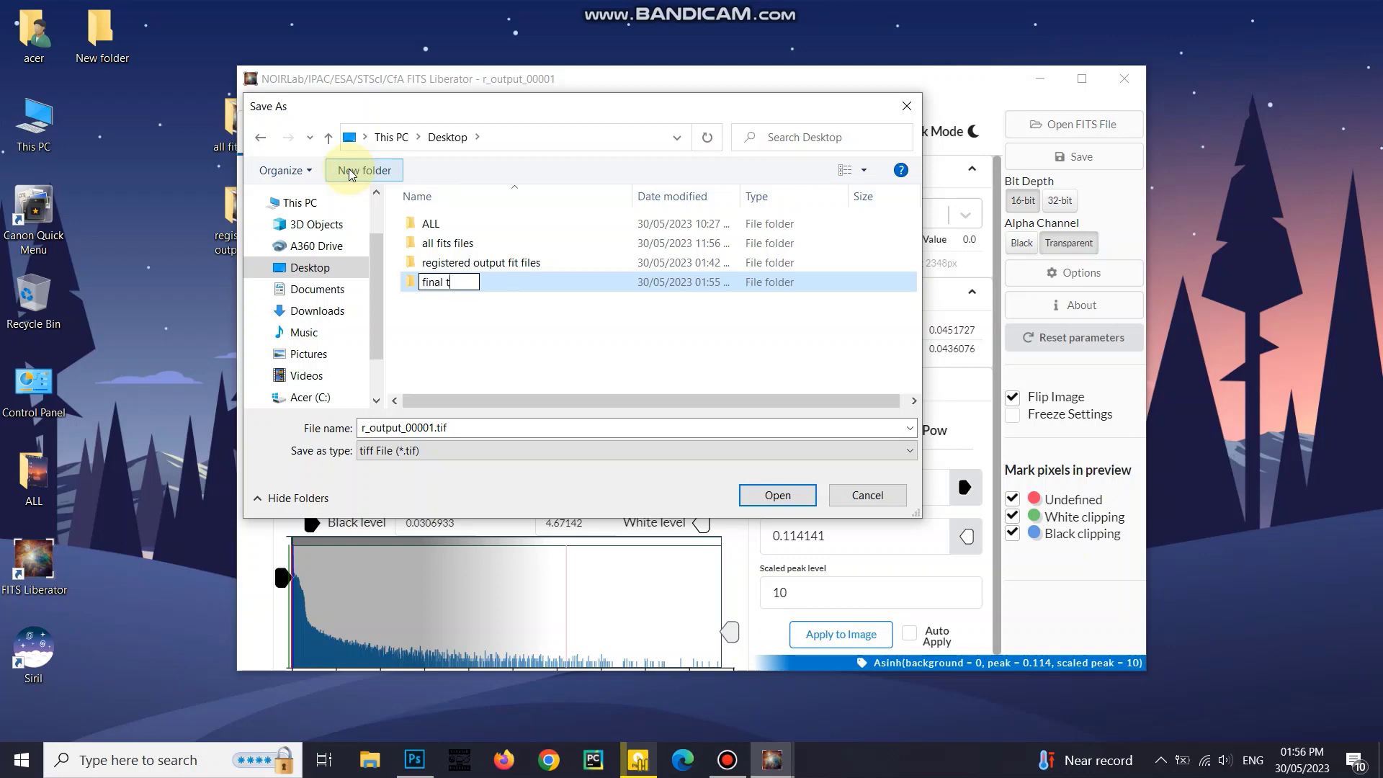
type("iff files")
key("Return")
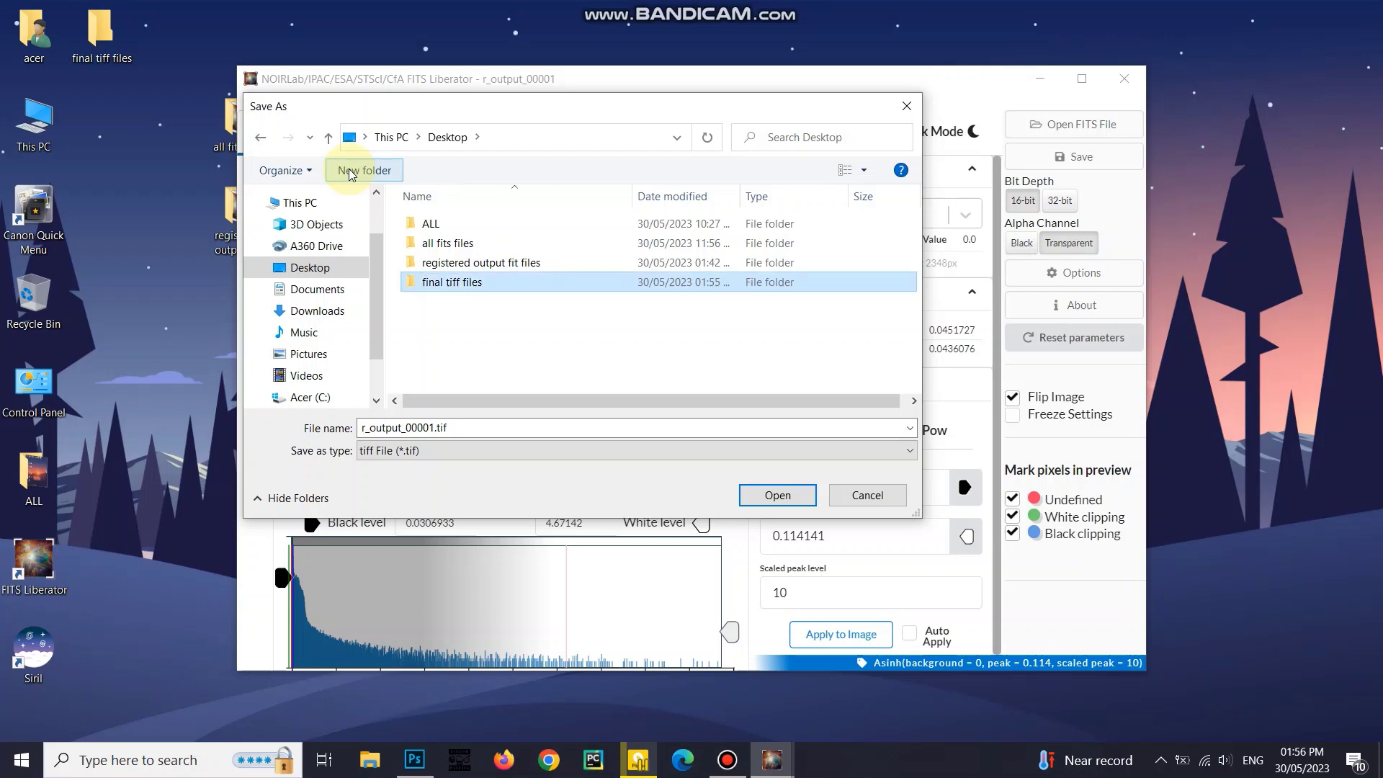
key("Return")
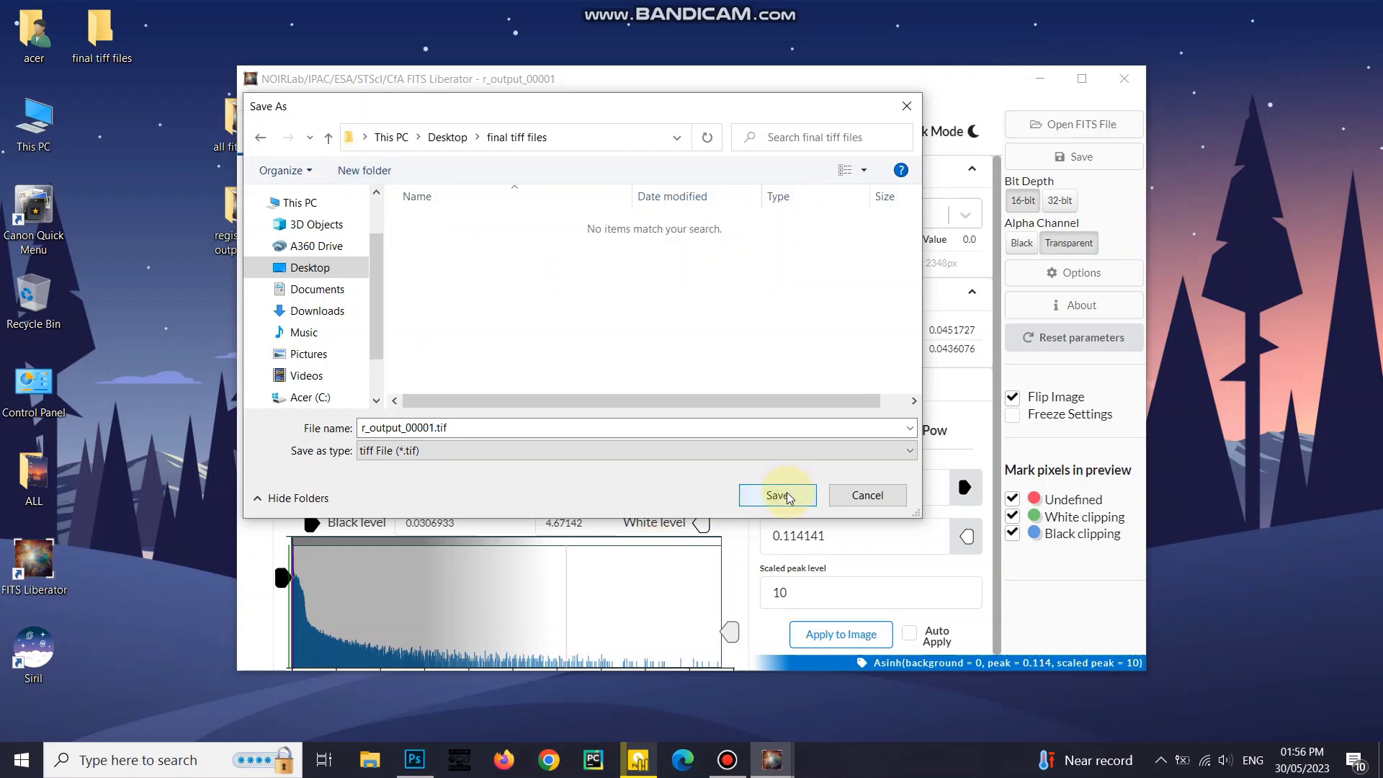
left_click(777, 495)
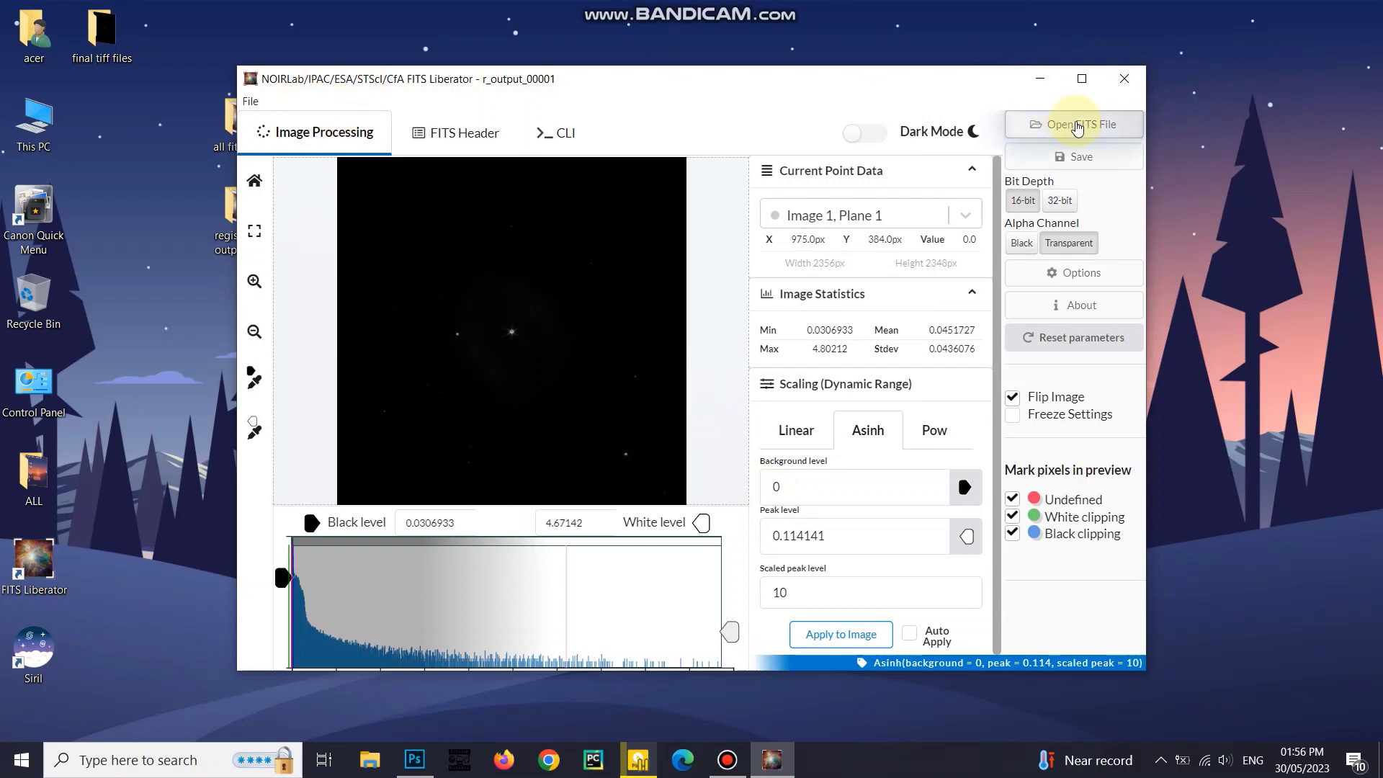
Open r_output_00002.fit from 'registered output fit files' and Asinh-stretch it, white level 4.72462
left_click(250, 100)
left_click(283, 142)
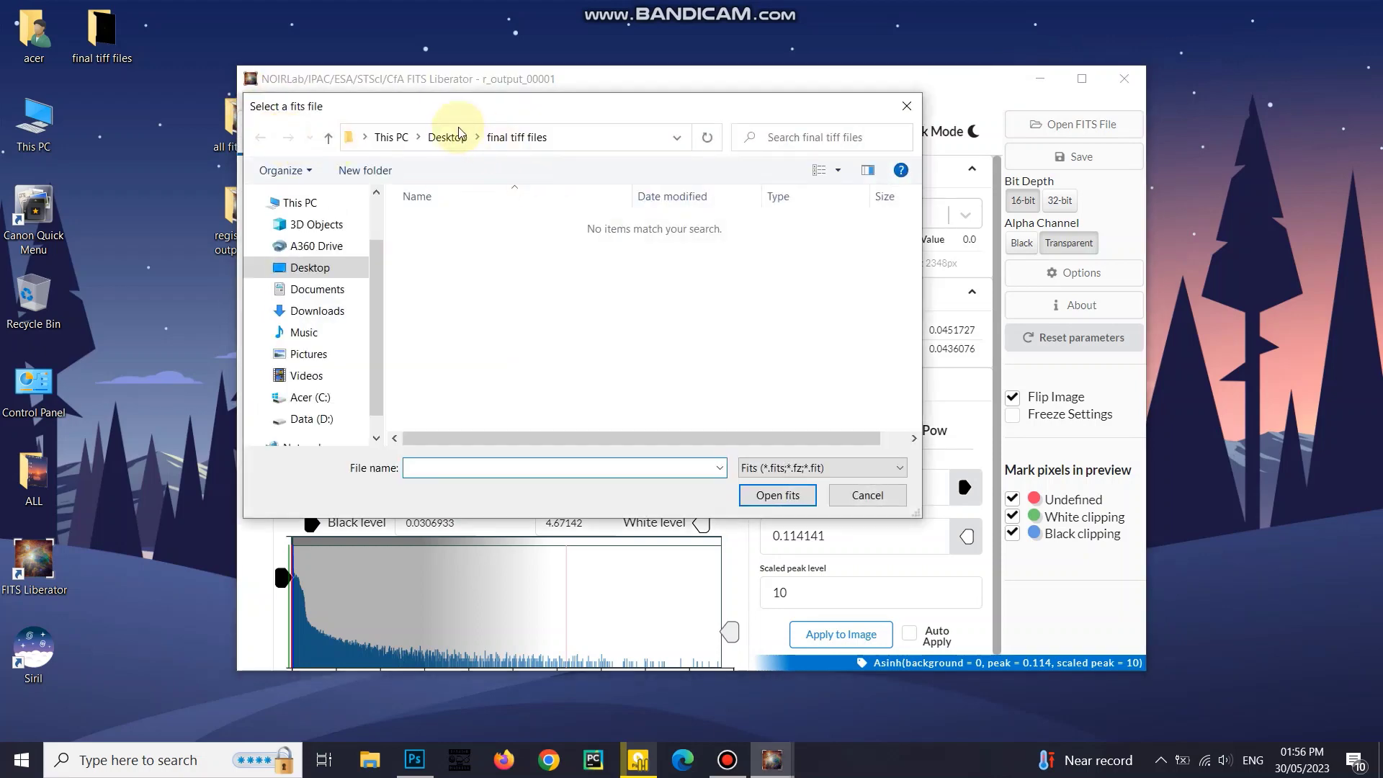
left_click(447, 136)
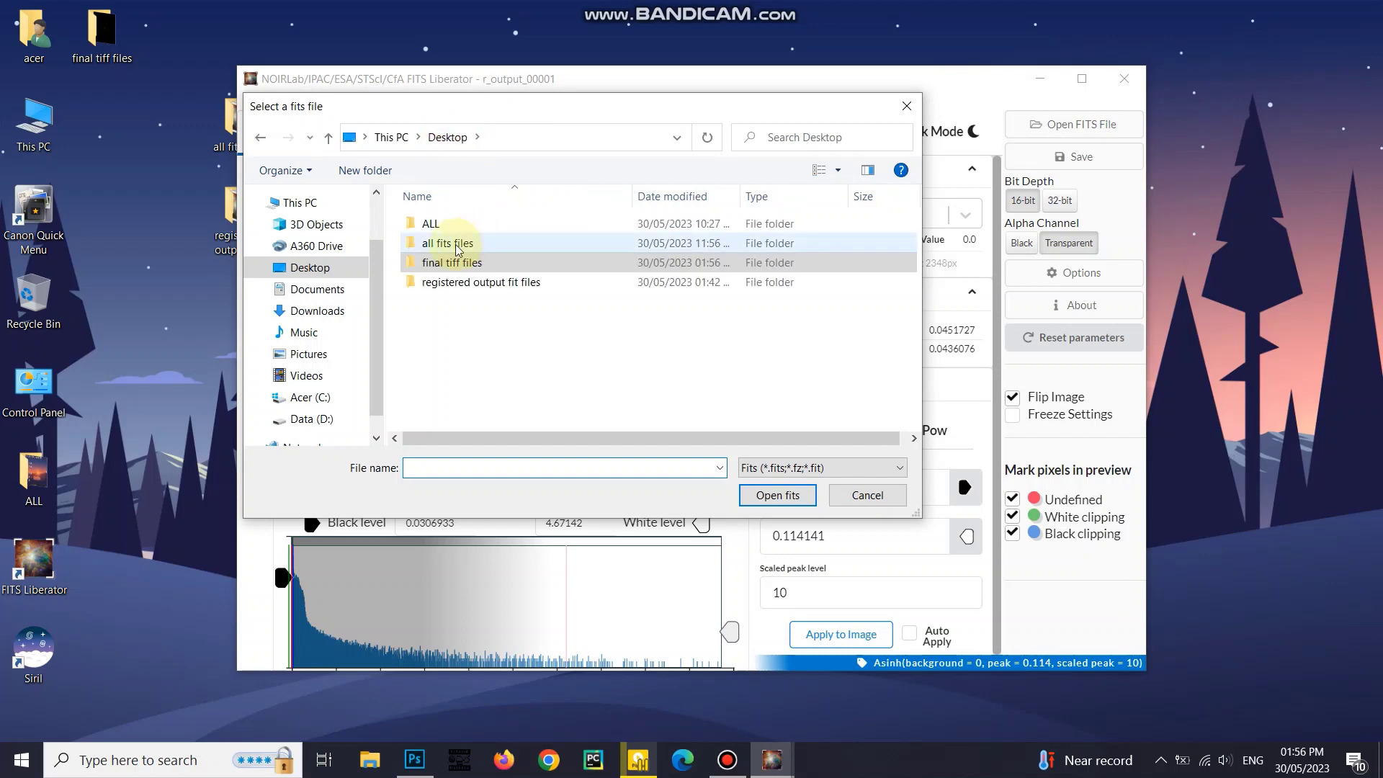
double_click(454, 283)
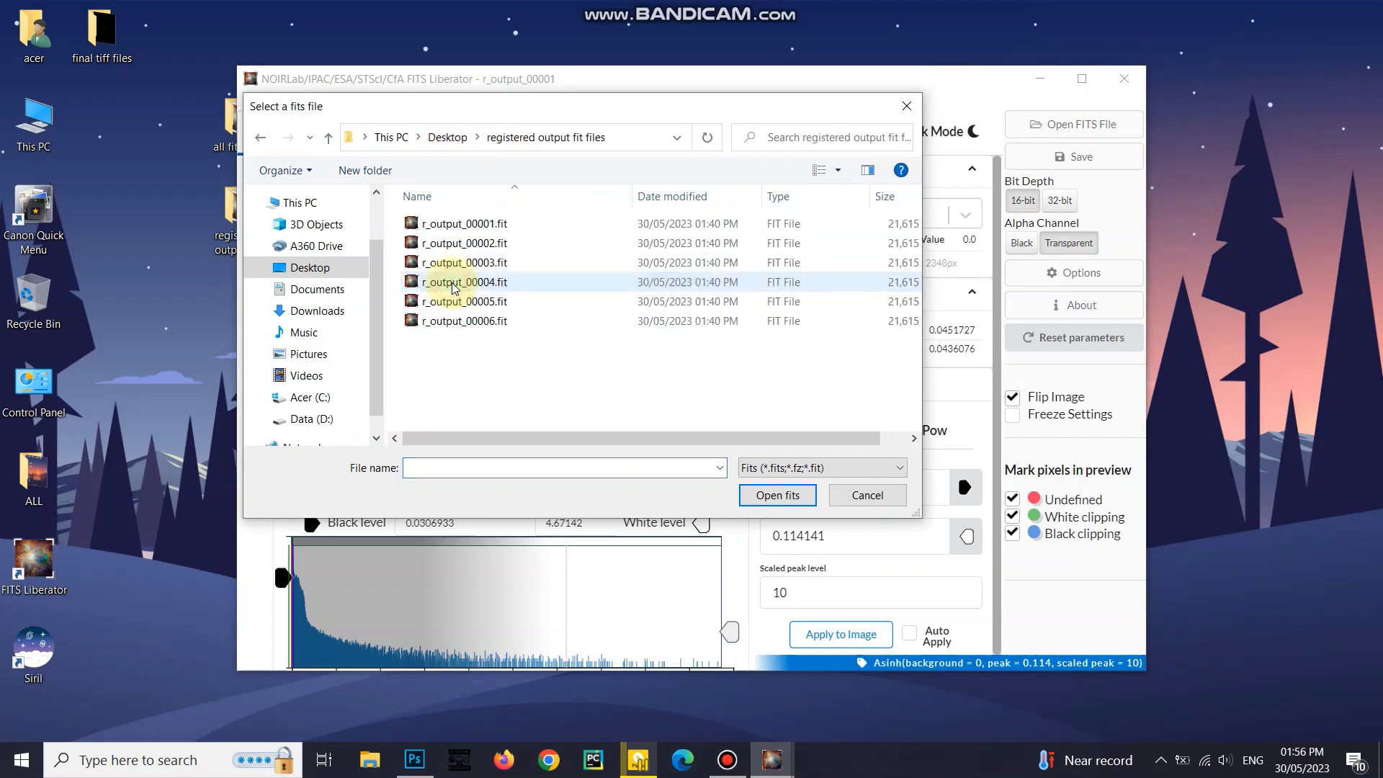
left_click(481, 242)
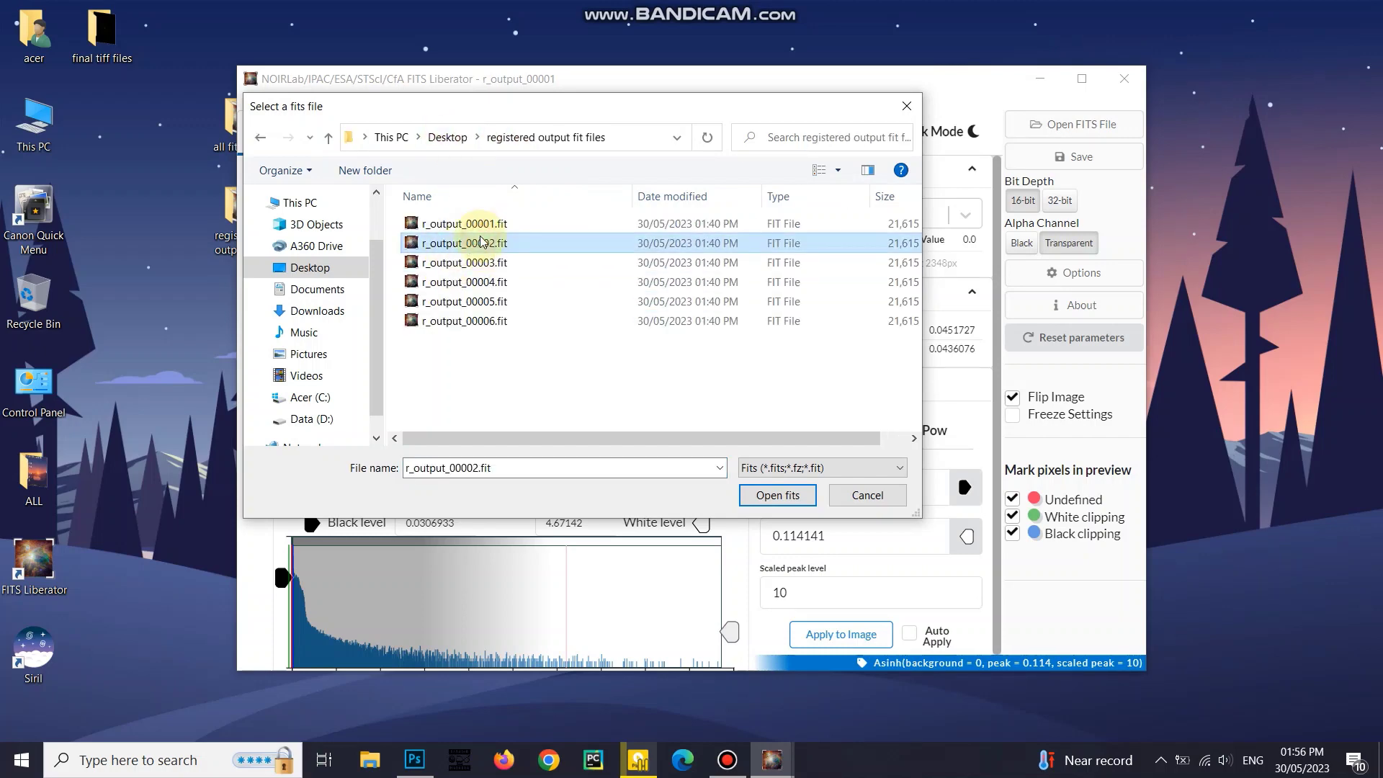
double_click(481, 243)
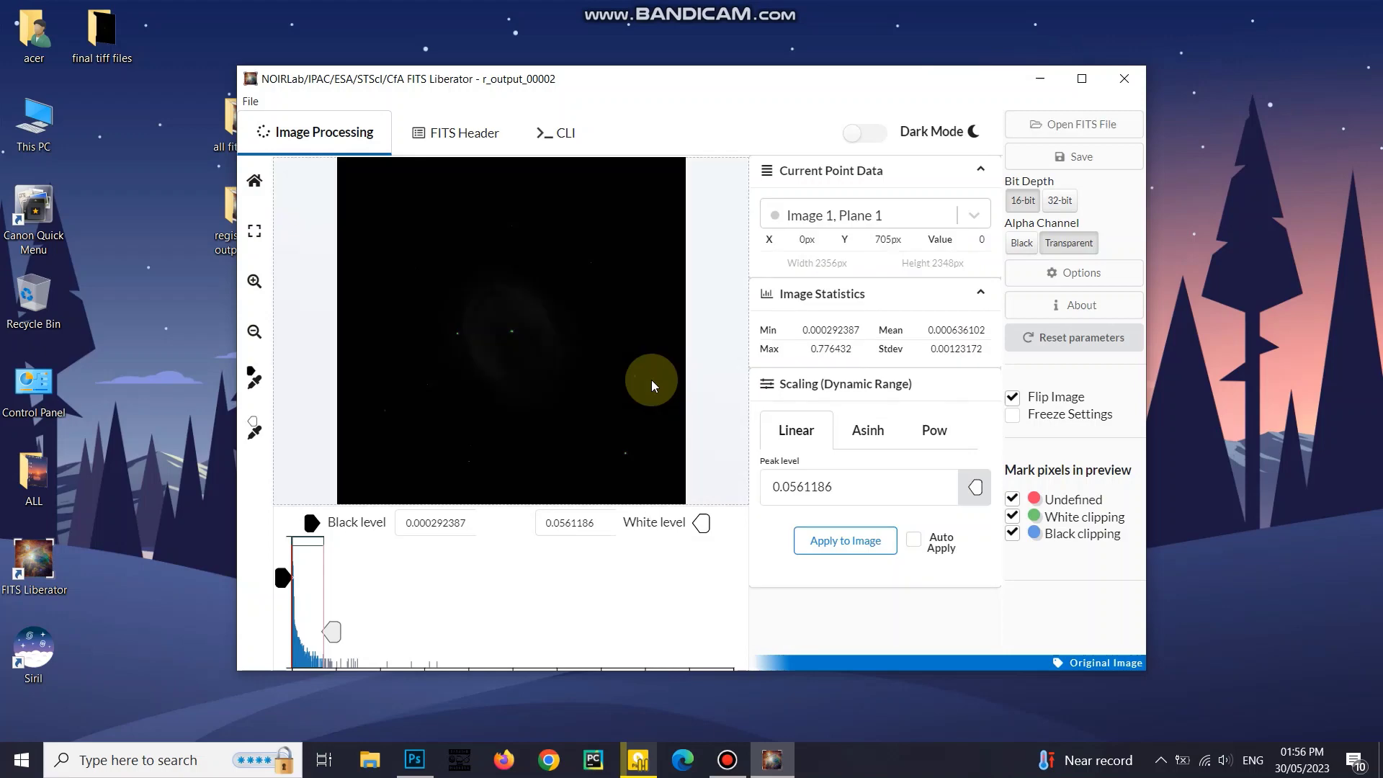
left_click(871, 436)
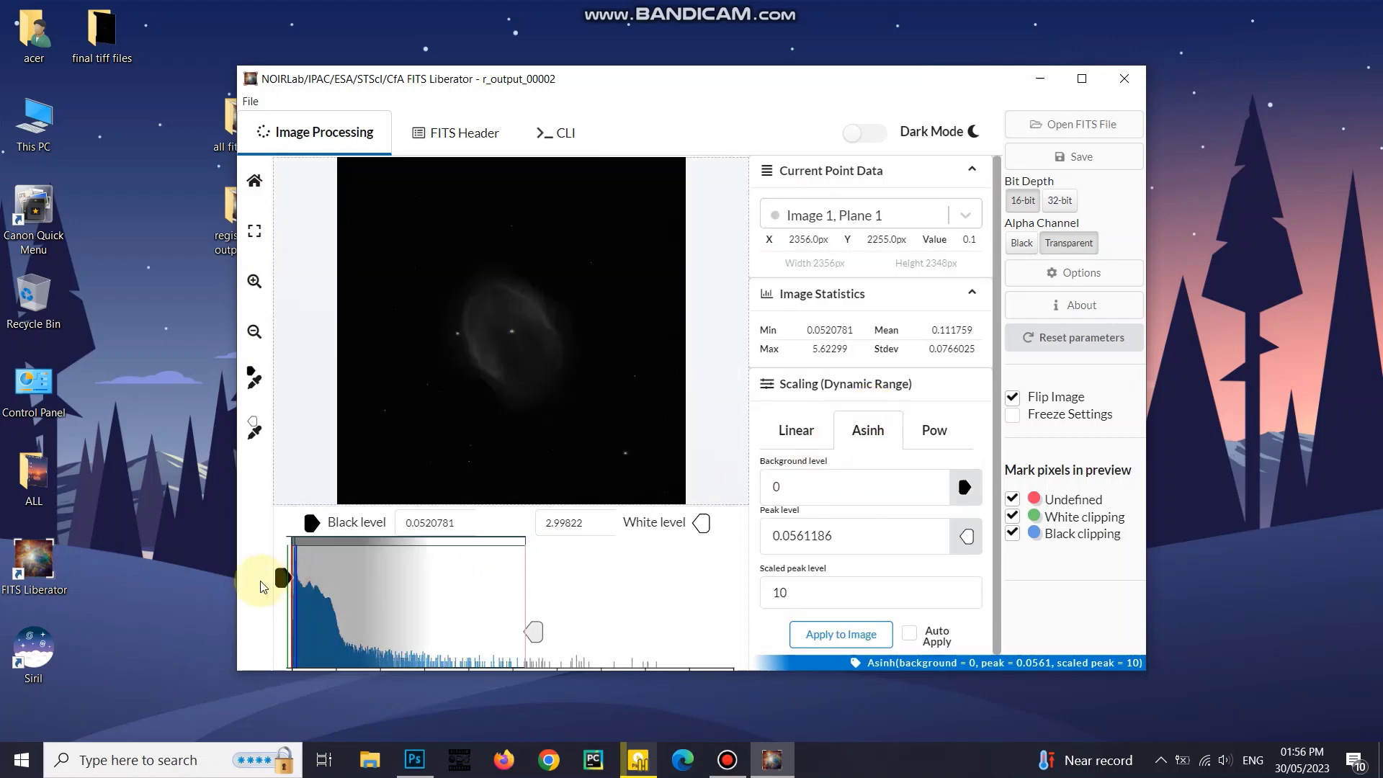
left_click_drag(295, 579, 661, 603)
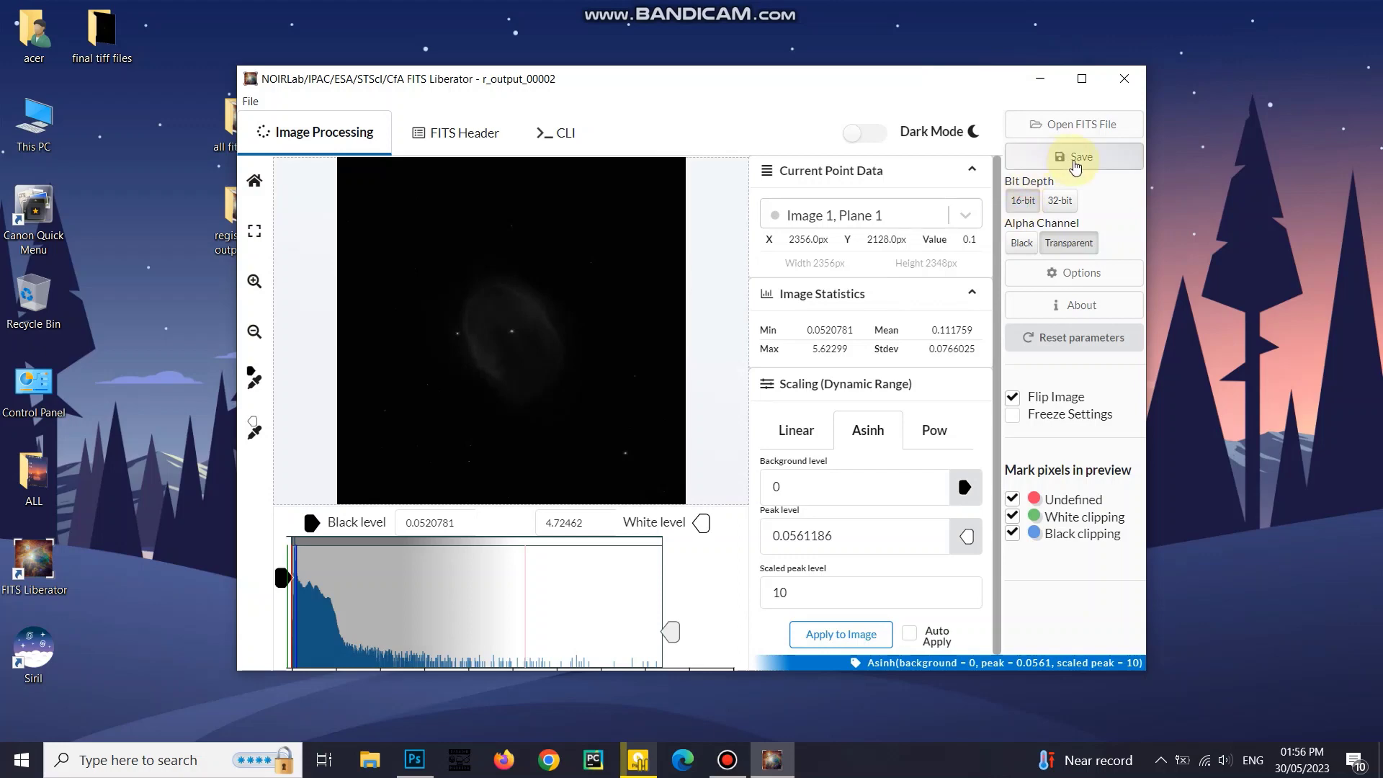
Save the second frame as r_output_00002.tif in Desktop's 'final tiff files' folder
left_click(1073, 157)
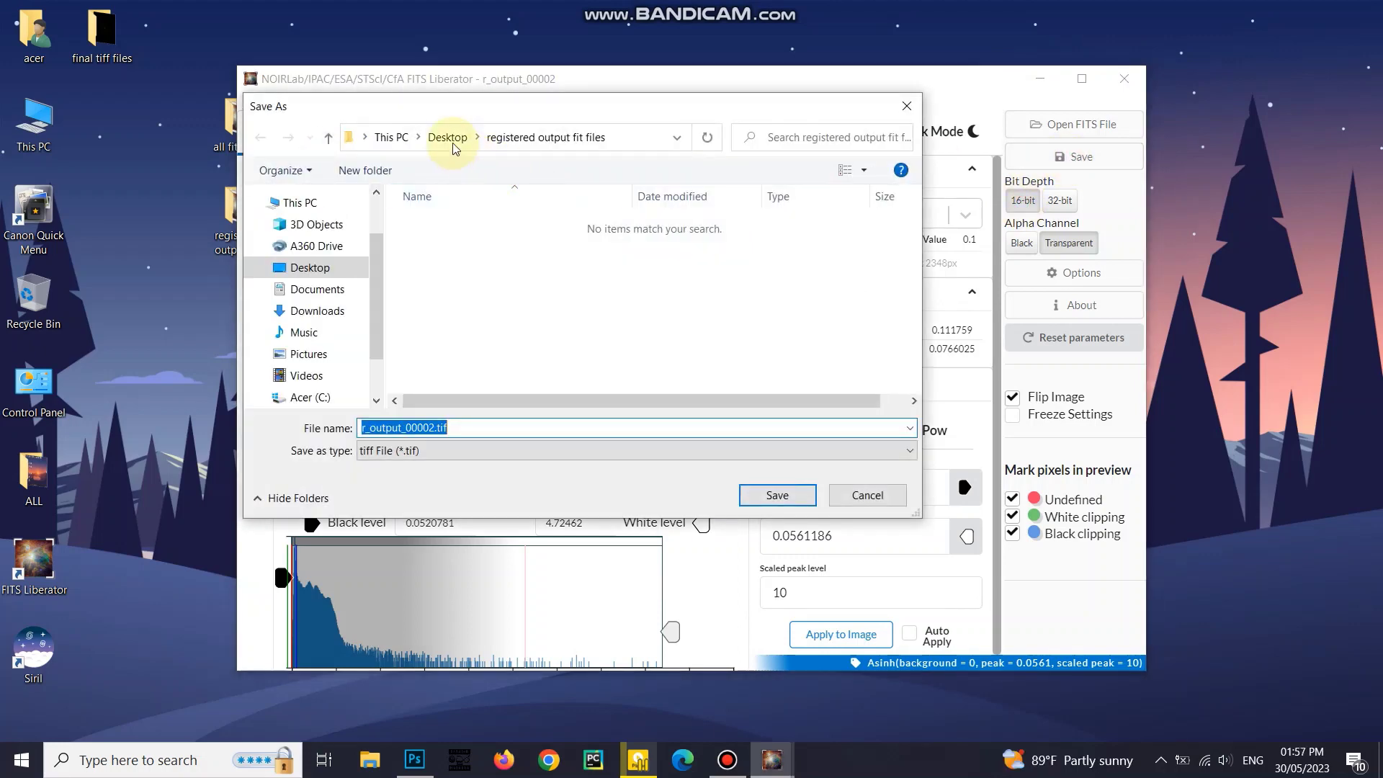
left_click(447, 137)
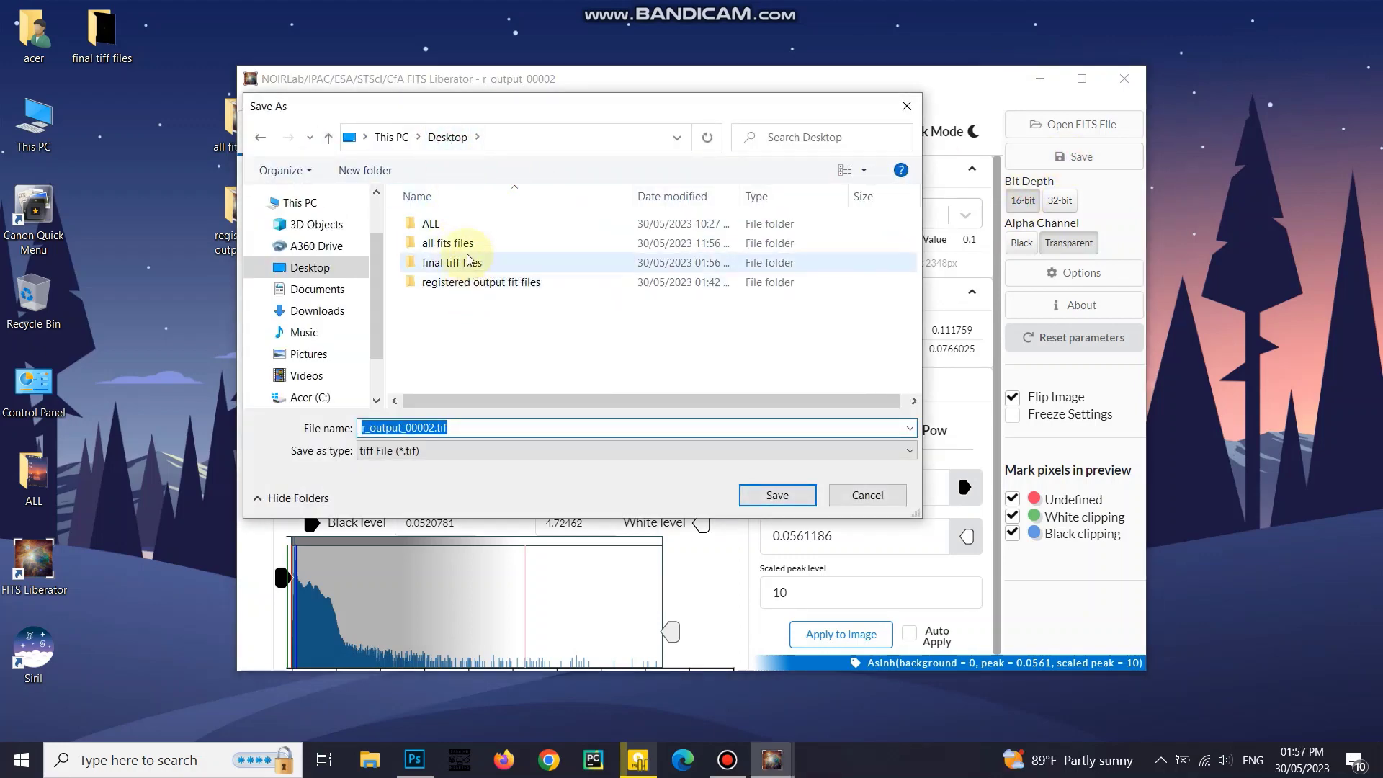
left_click(467, 265)
double_click(467, 264)
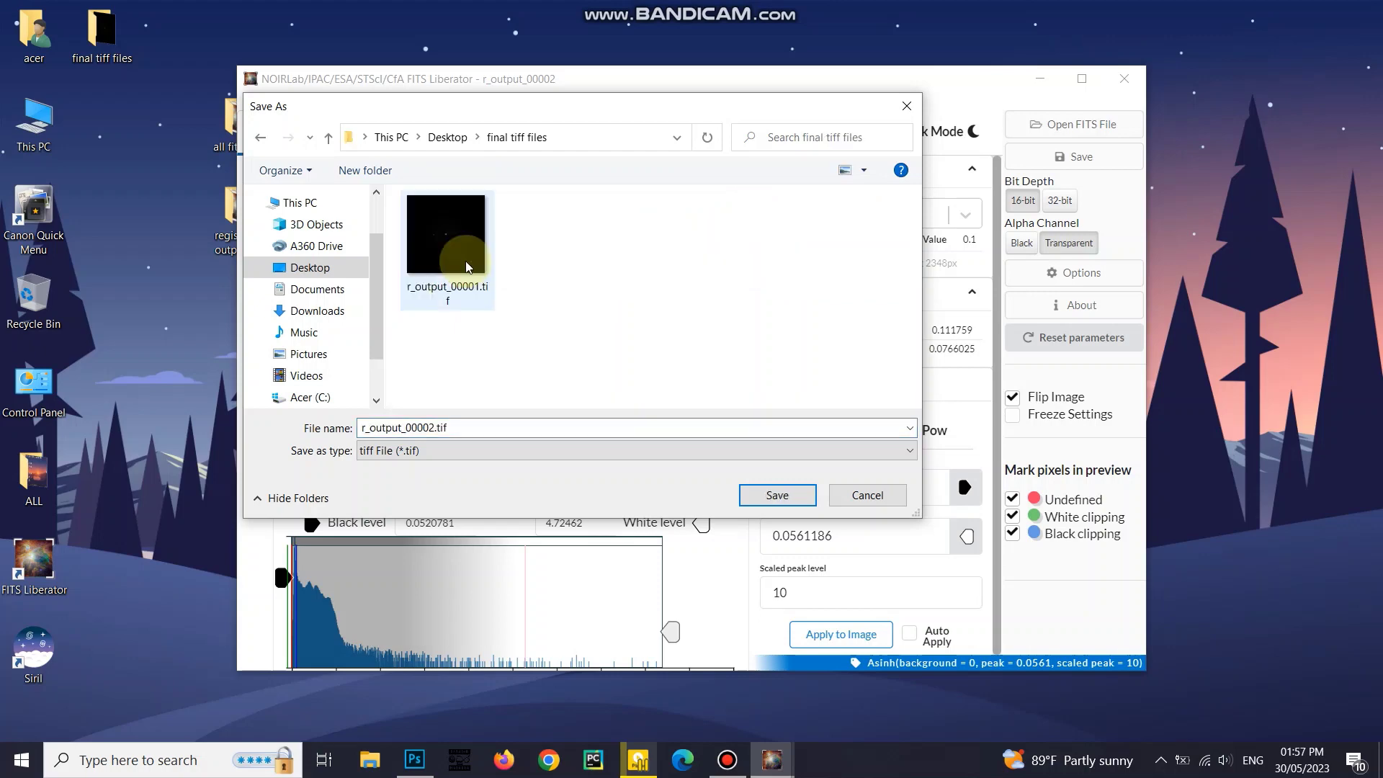
left_click(774, 496)
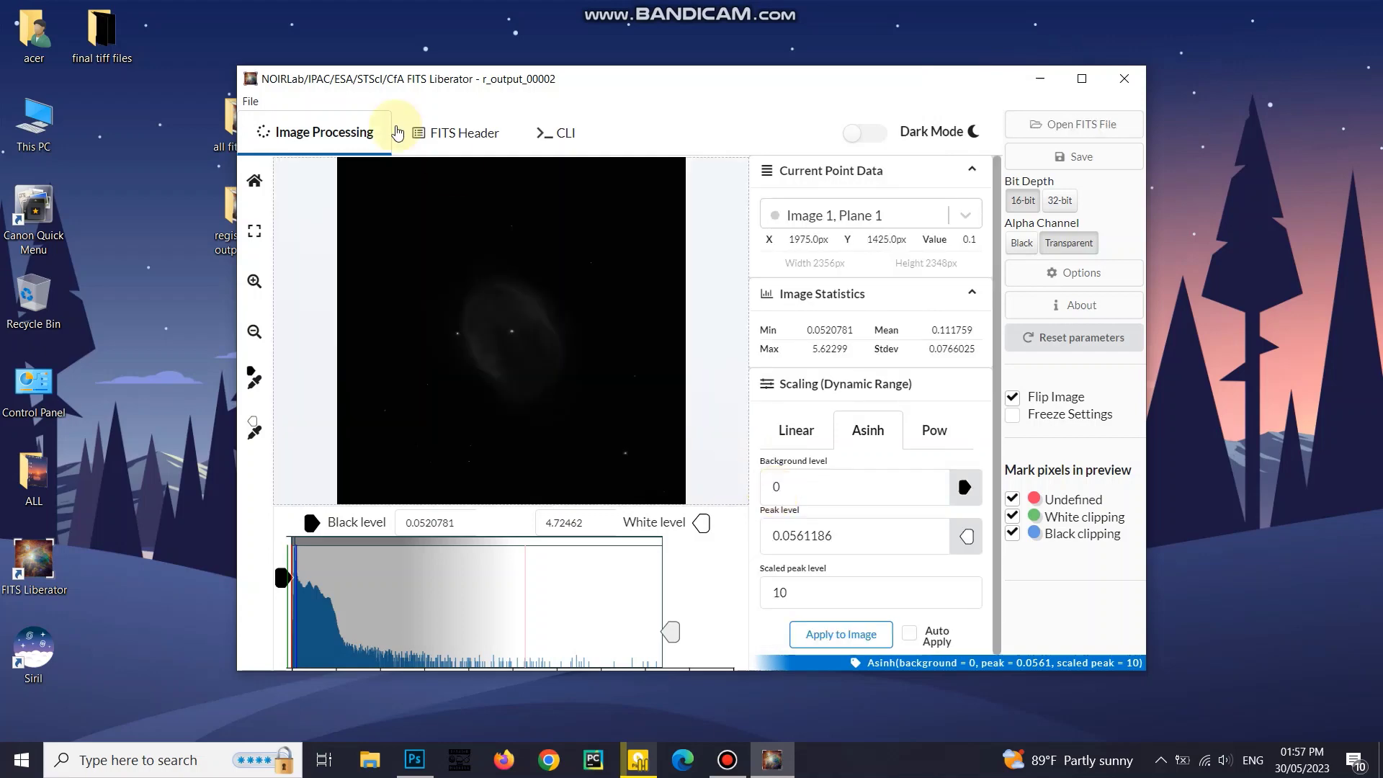
Open r_output_00003.fit from the 'registered output fit files' folder
left_click(251, 103)
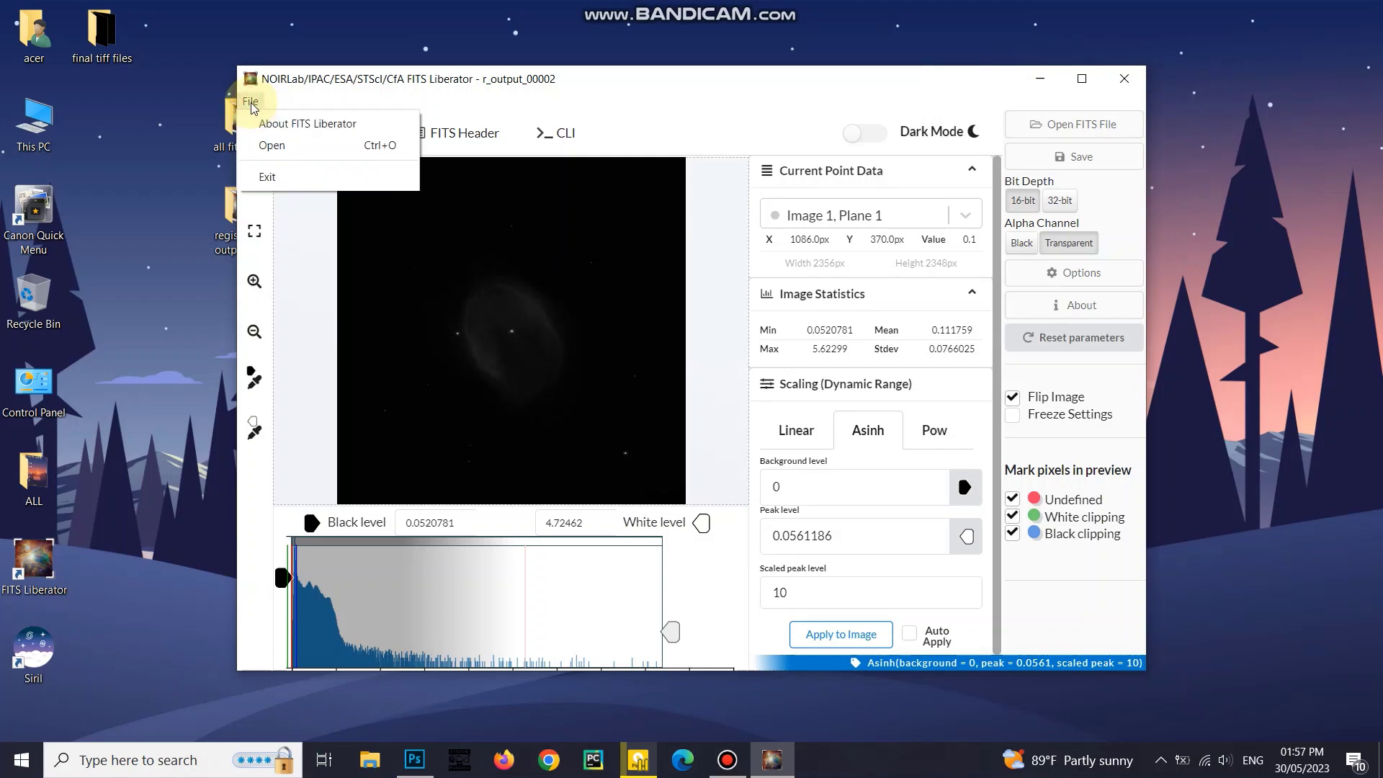
left_click(273, 145)
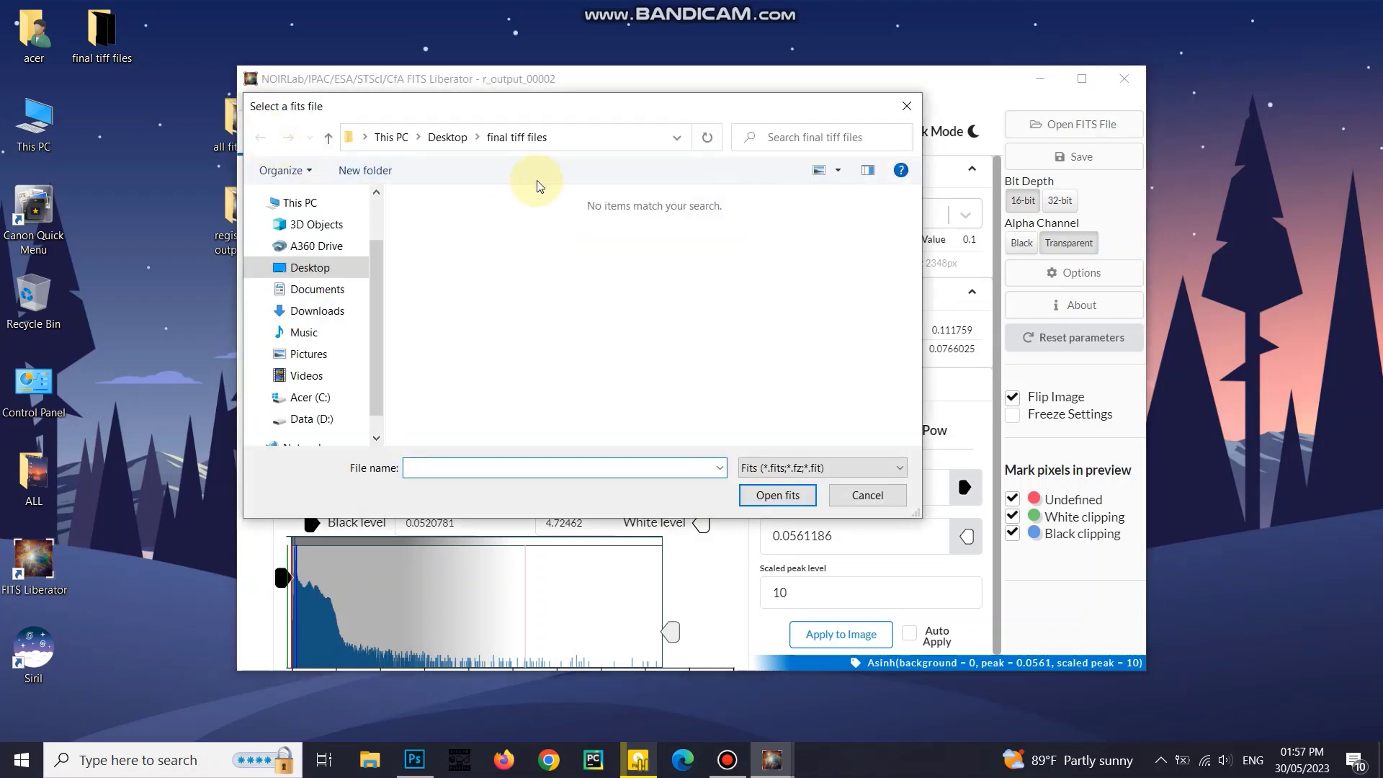
left_click(448, 137)
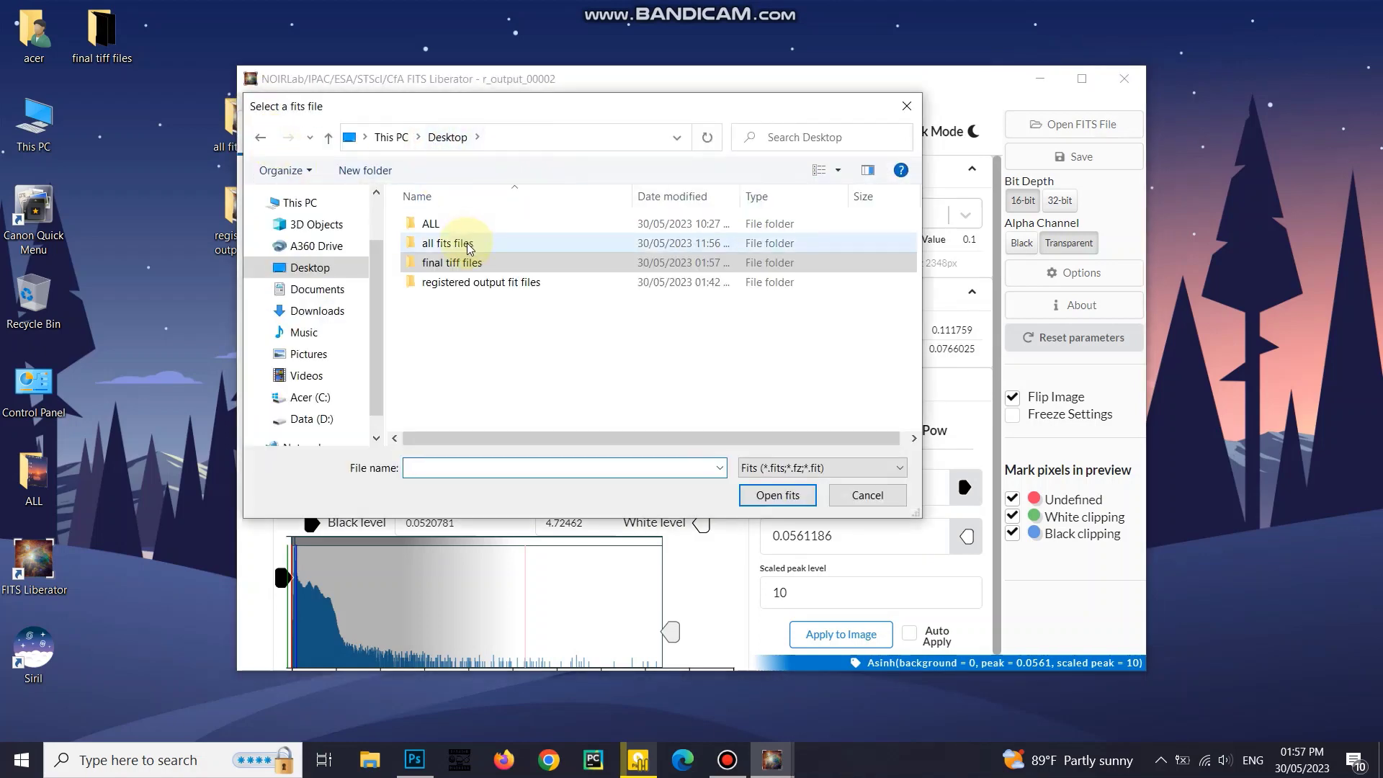
double_click(471, 281)
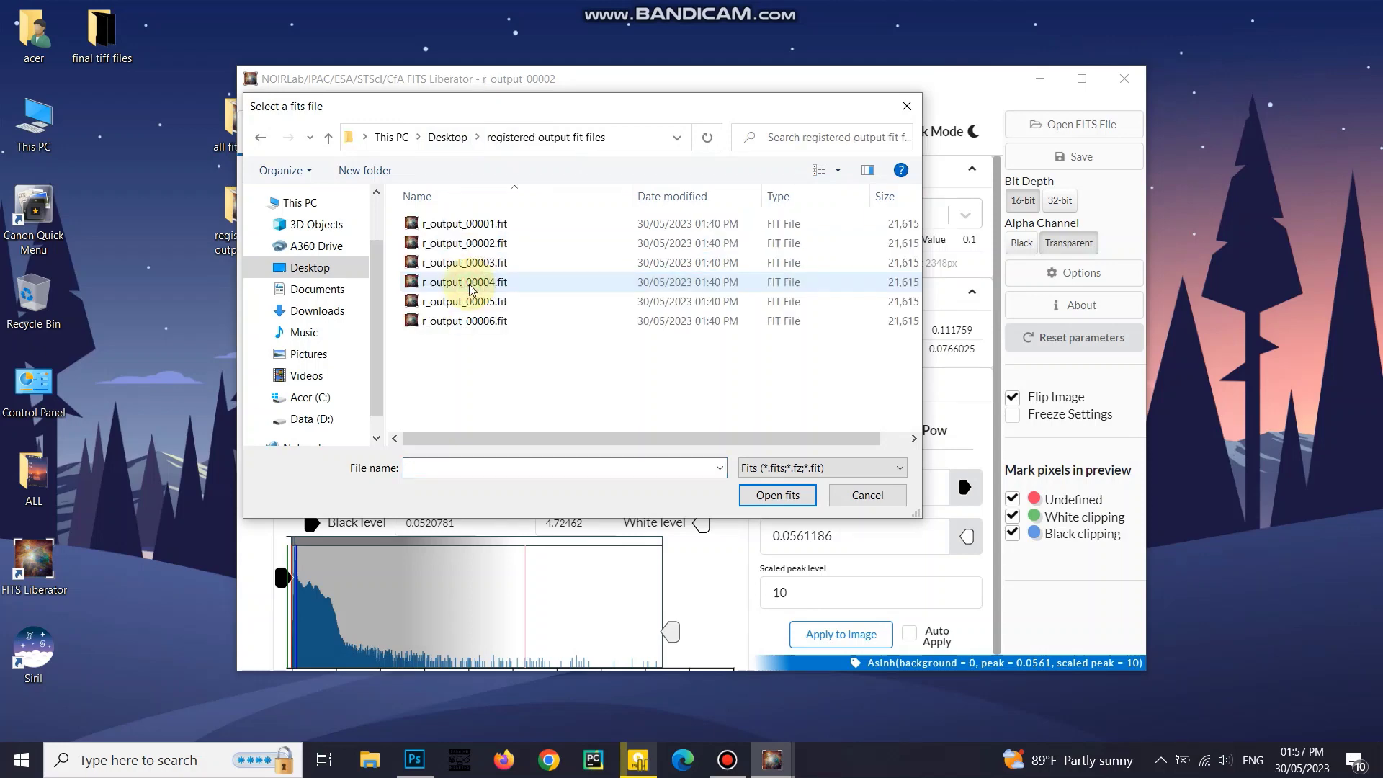
left_click(507, 263)
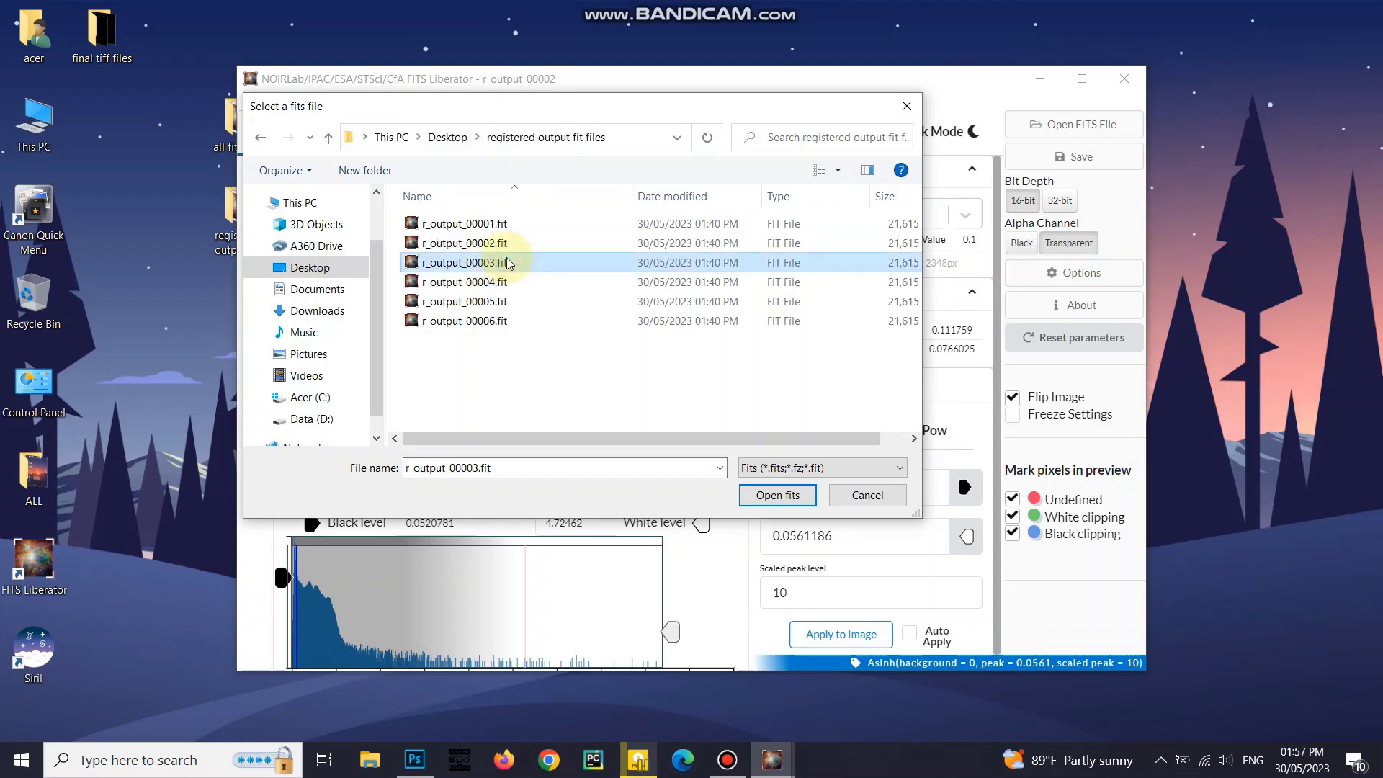
left_click(792, 495)
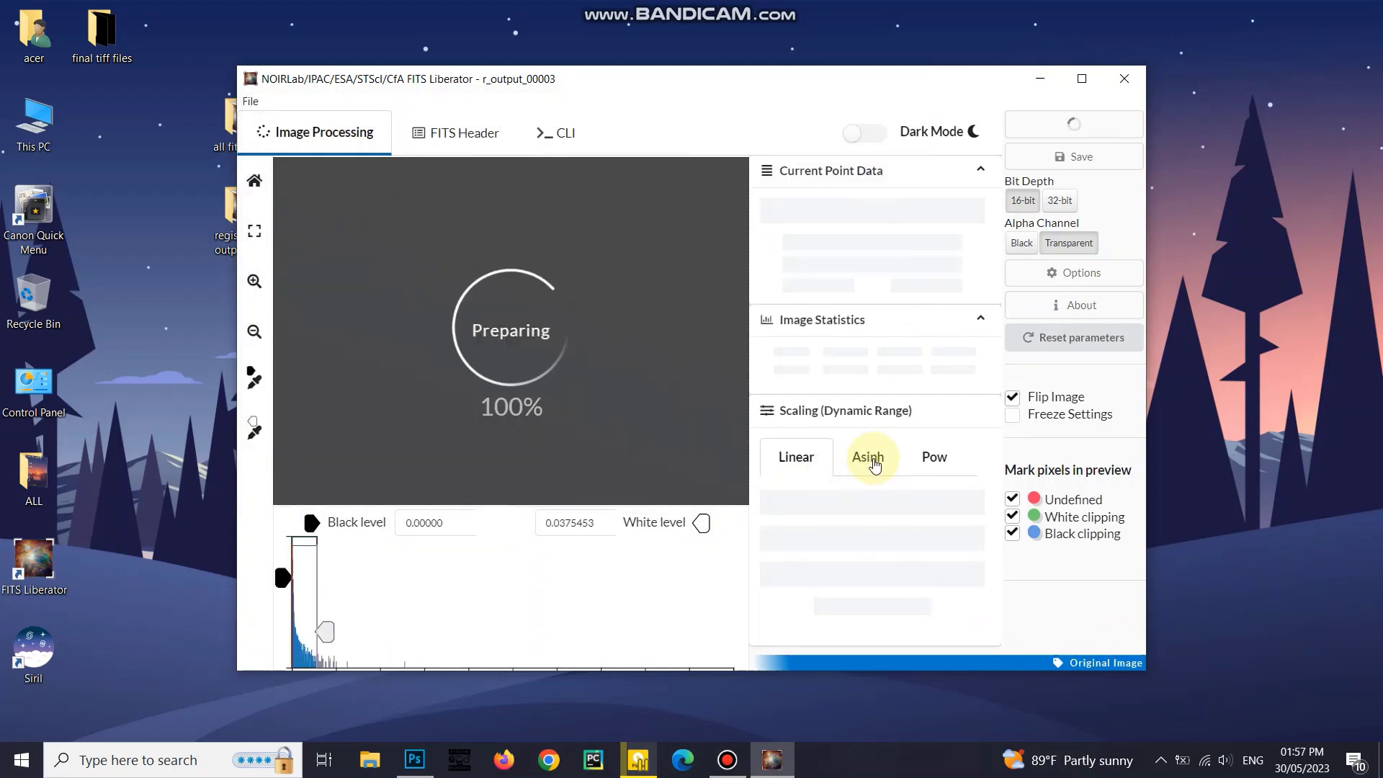
Apply Asinh scaling with white level raised to 5.23291 and start the TIFF save
left_click(867, 432)
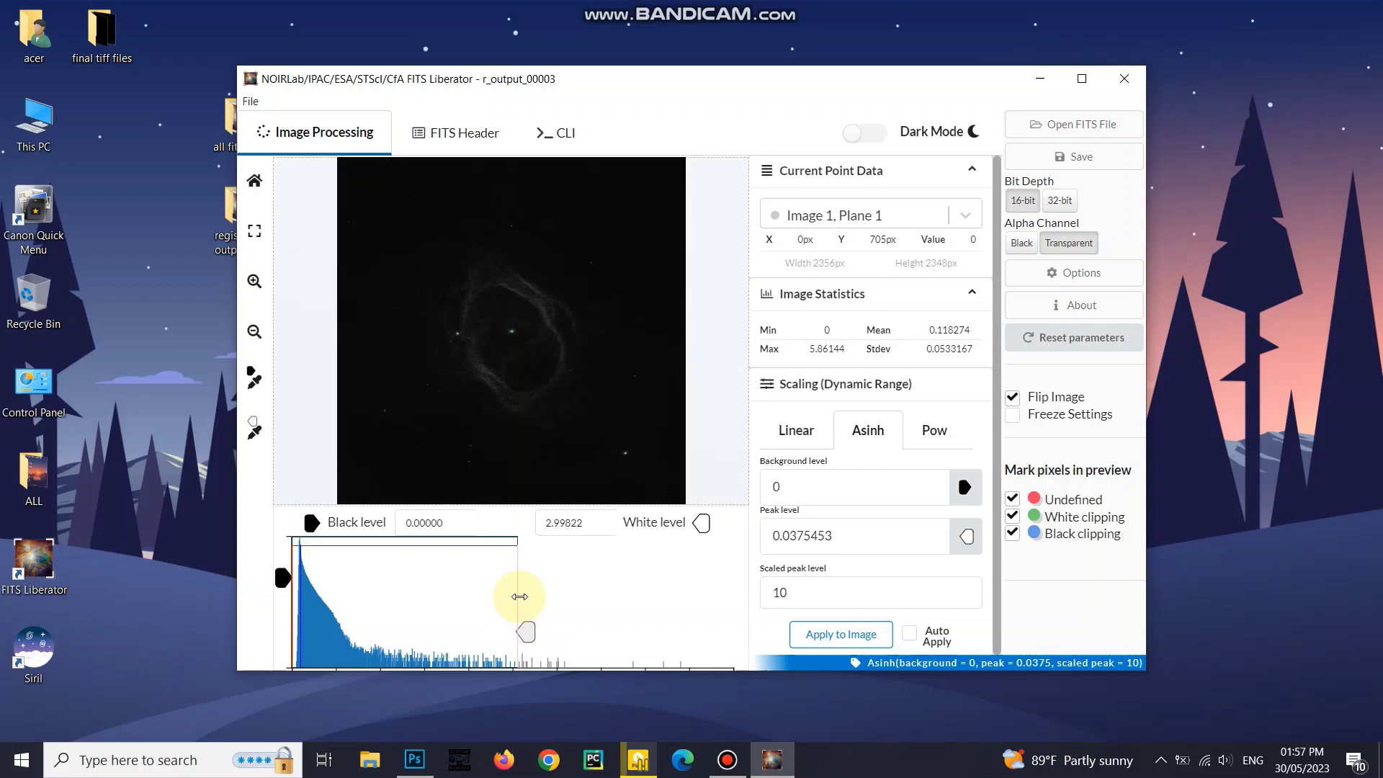
left_click_drag(519, 596, 680, 630)
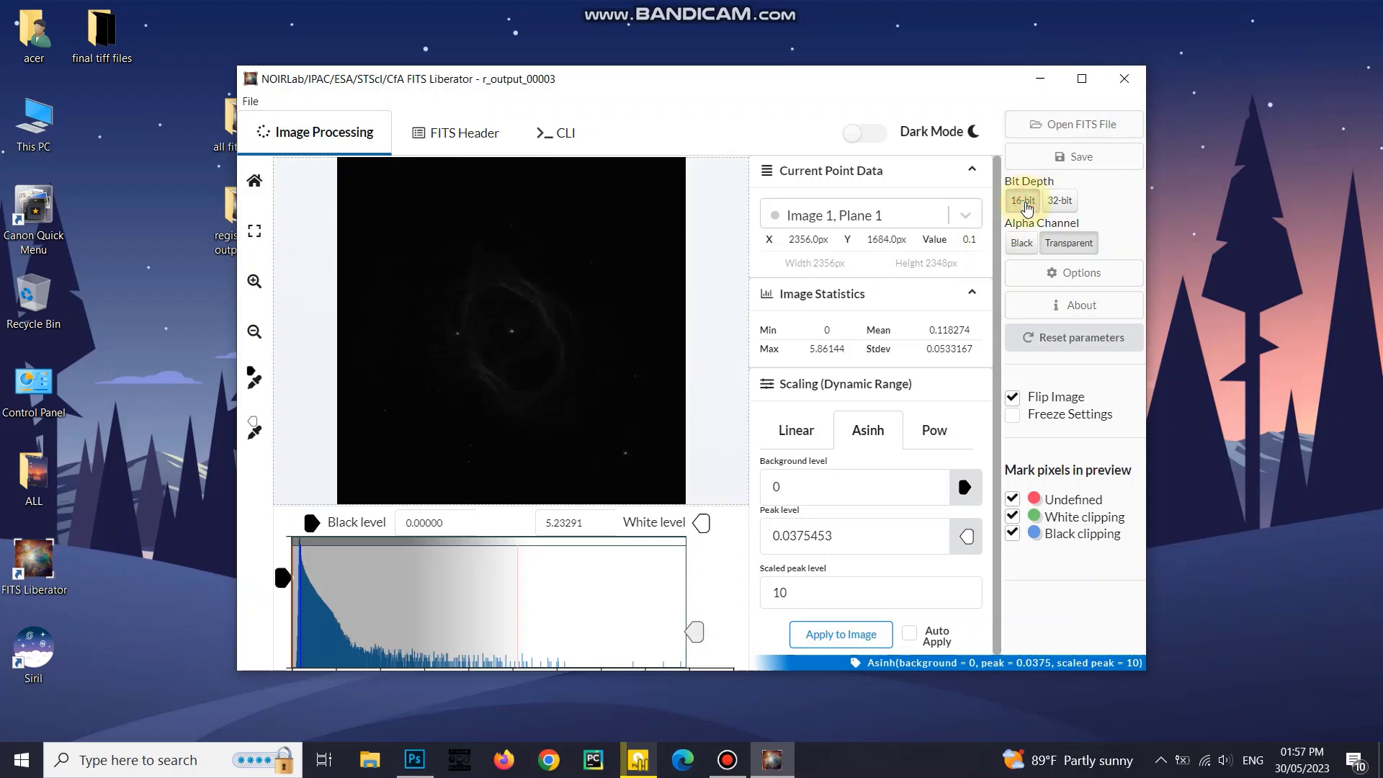
left_click(1082, 159)
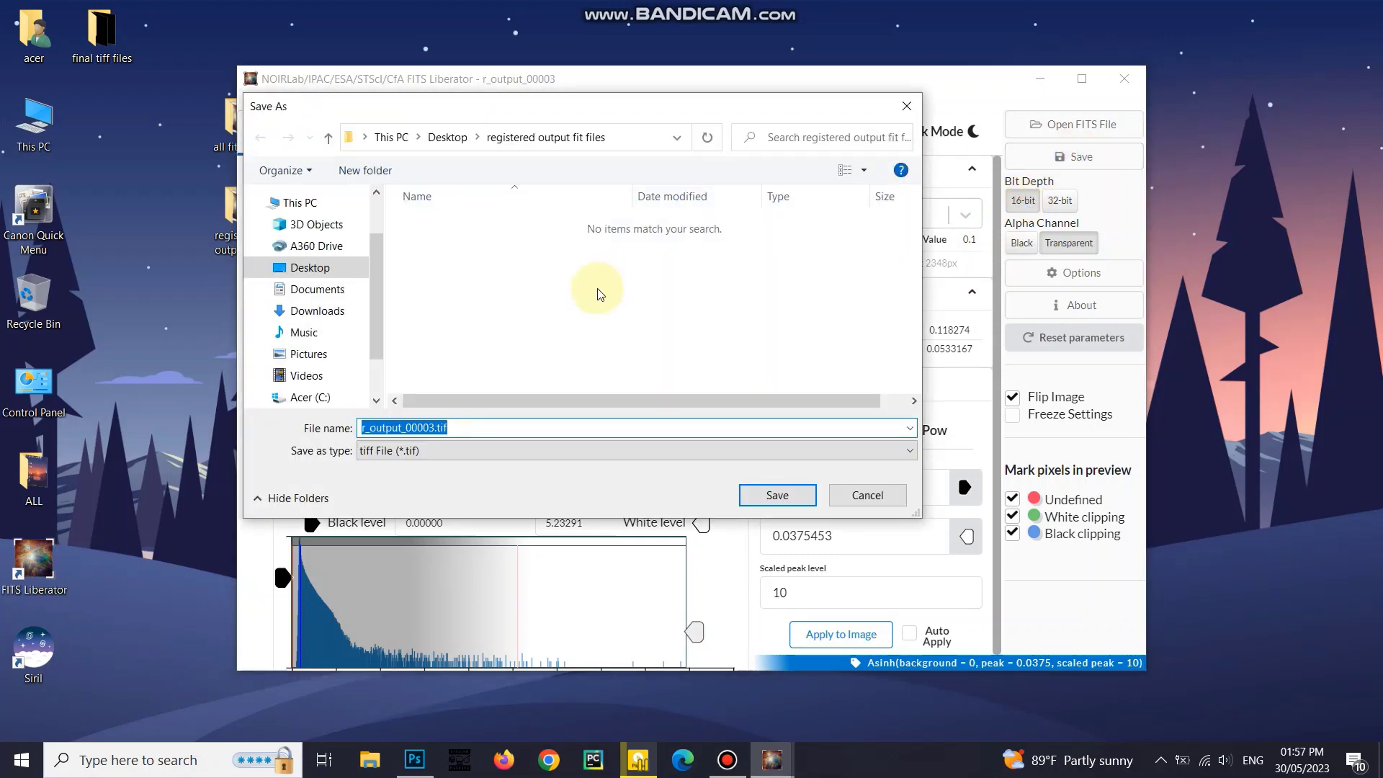
Save r_output_00003.tif into Desktop's 'final tiff files' folder
left_click(444, 140)
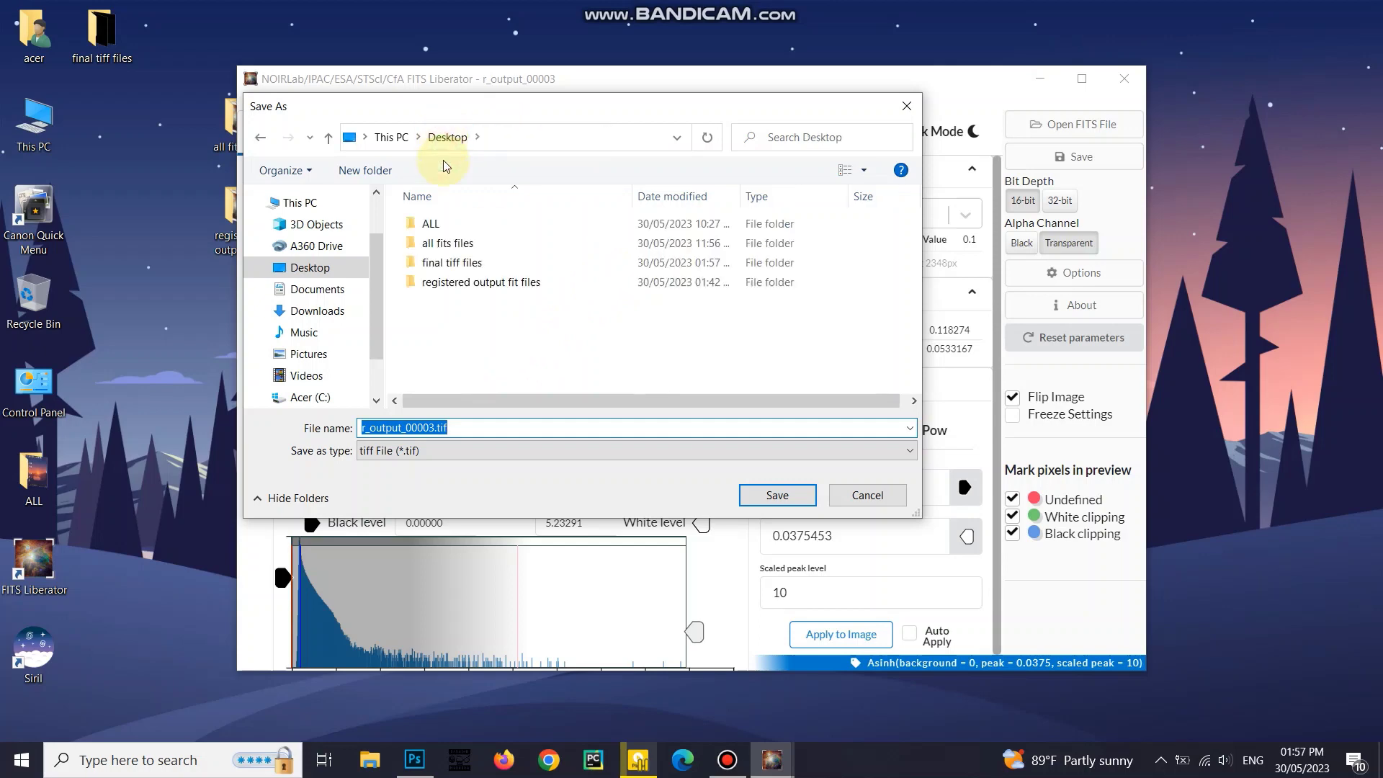
double_click(448, 263)
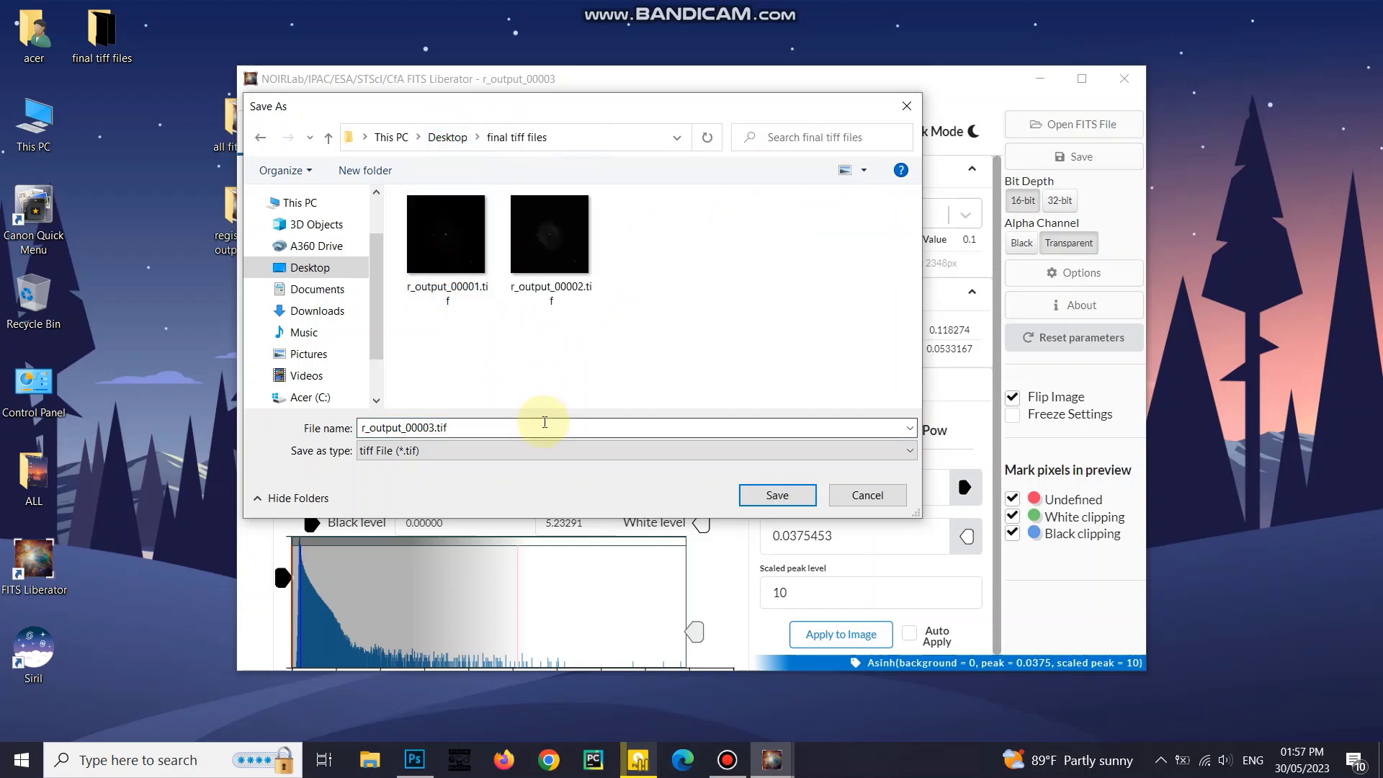
left_click(772, 495)
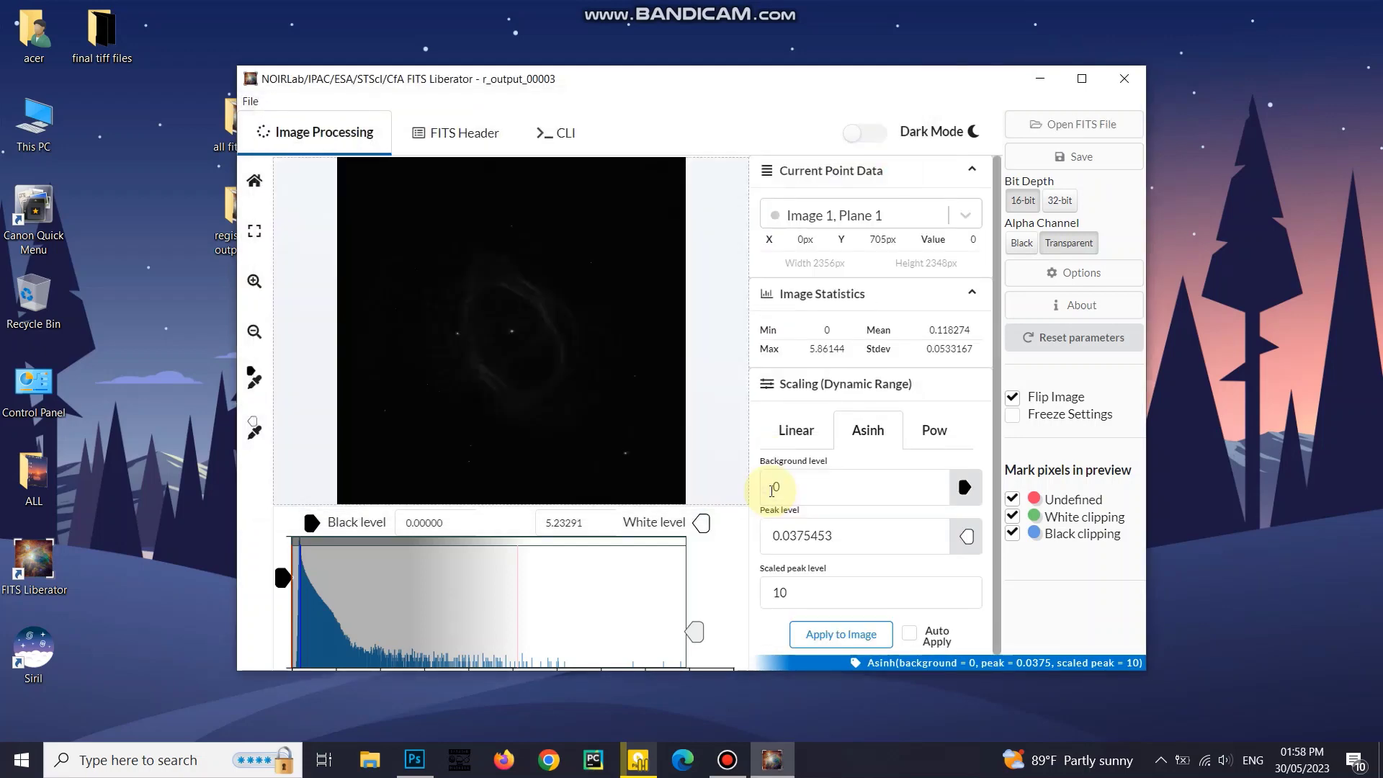
Open r_output_00004.fit from the 'registered output fit files' folder
left_click(252, 102)
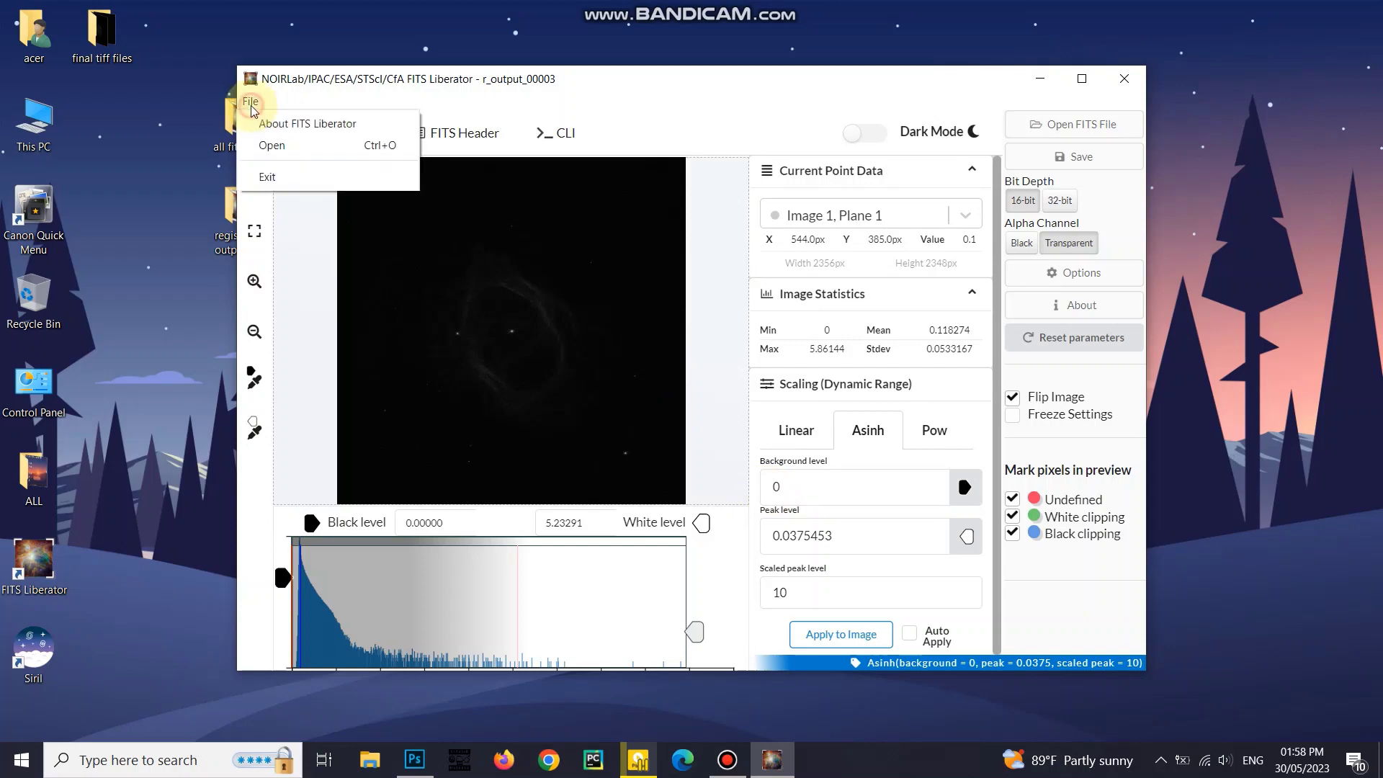
left_click(279, 147)
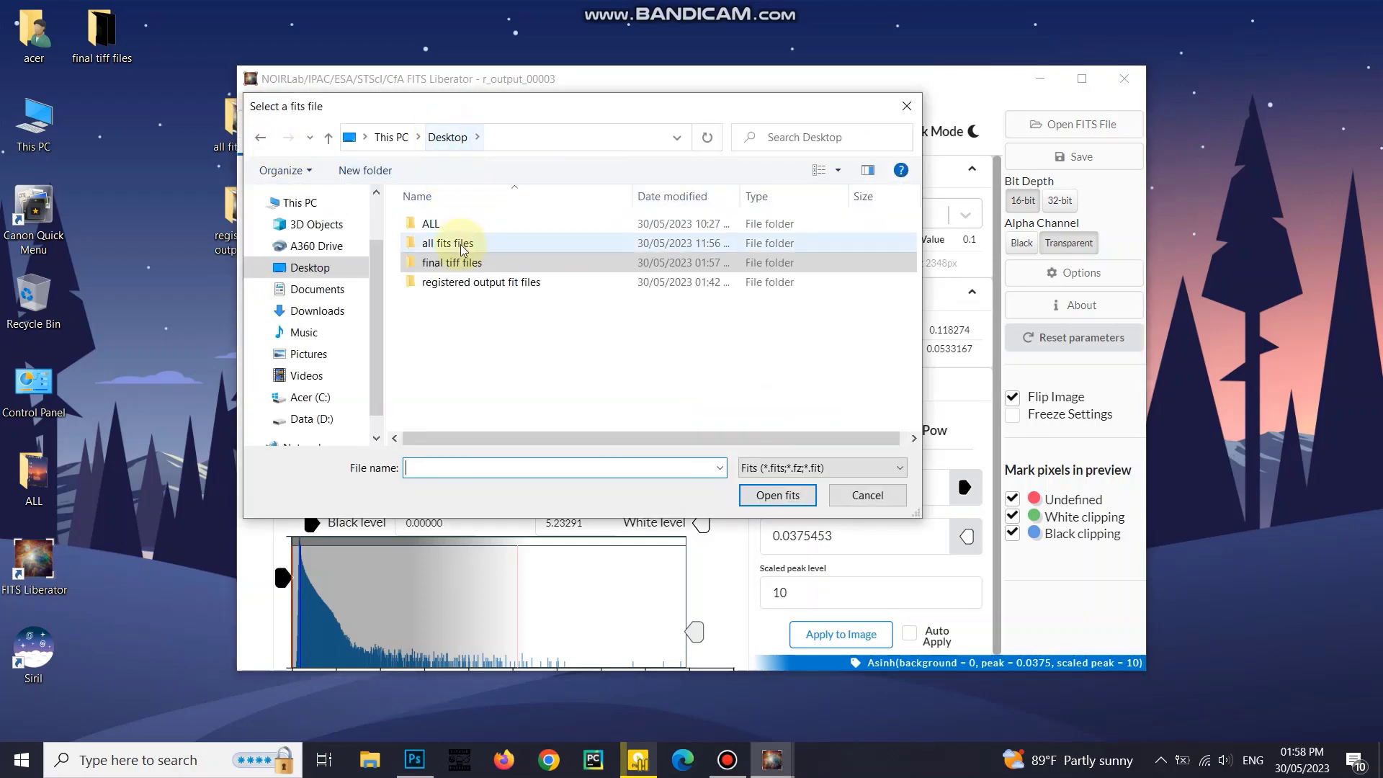
double_click(439, 284)
left_click(487, 283)
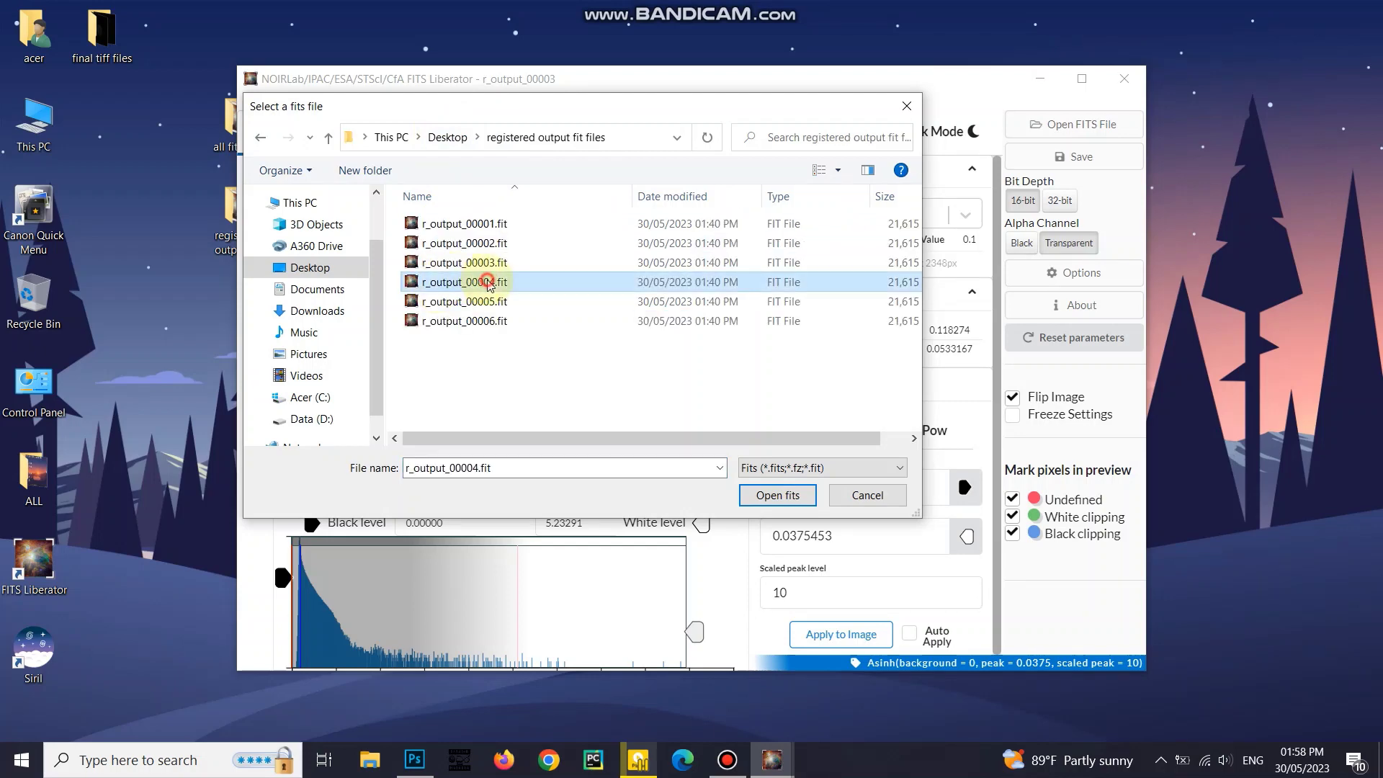
left_click(768, 495)
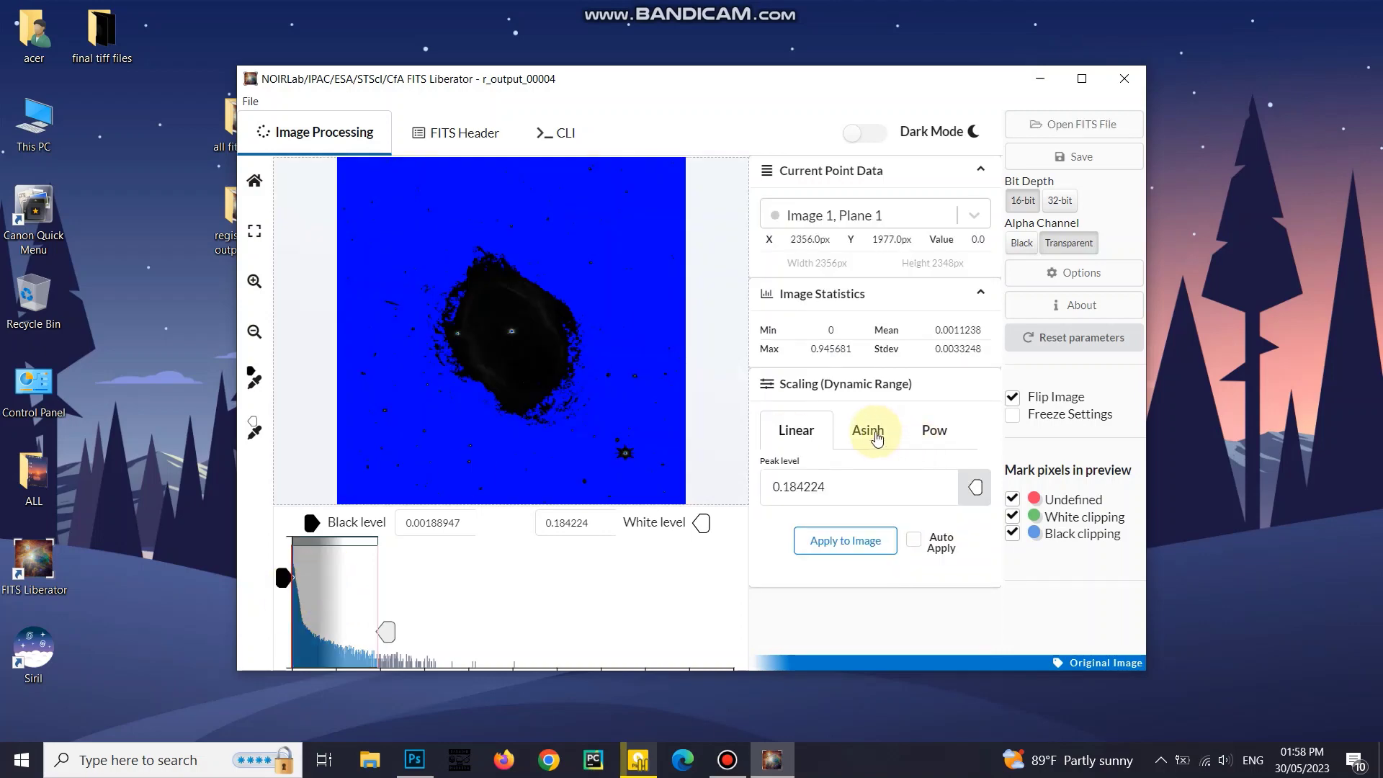
Apply Asinh scaling with black level 0 and white level 4.28243, then start saving
left_click(874, 433)
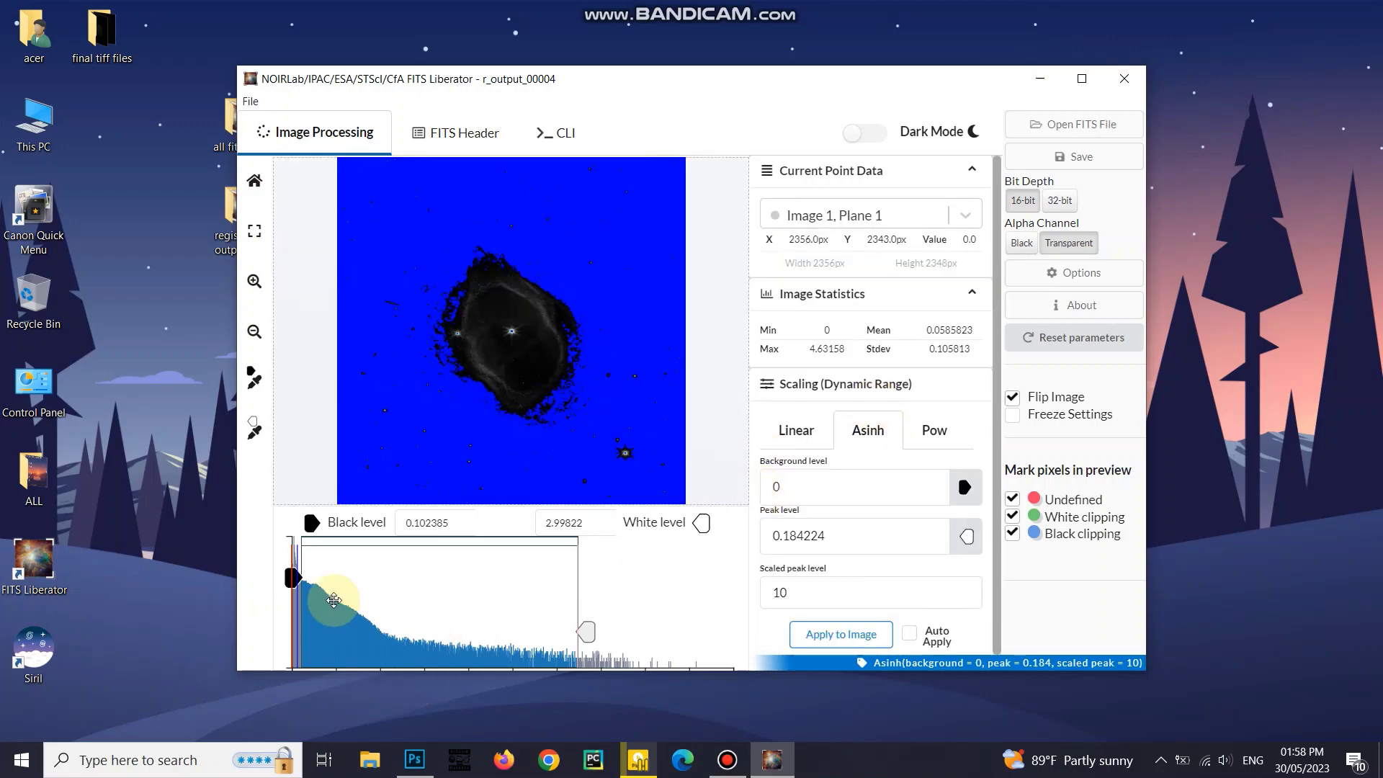
left_click_drag(303, 598, 292, 601)
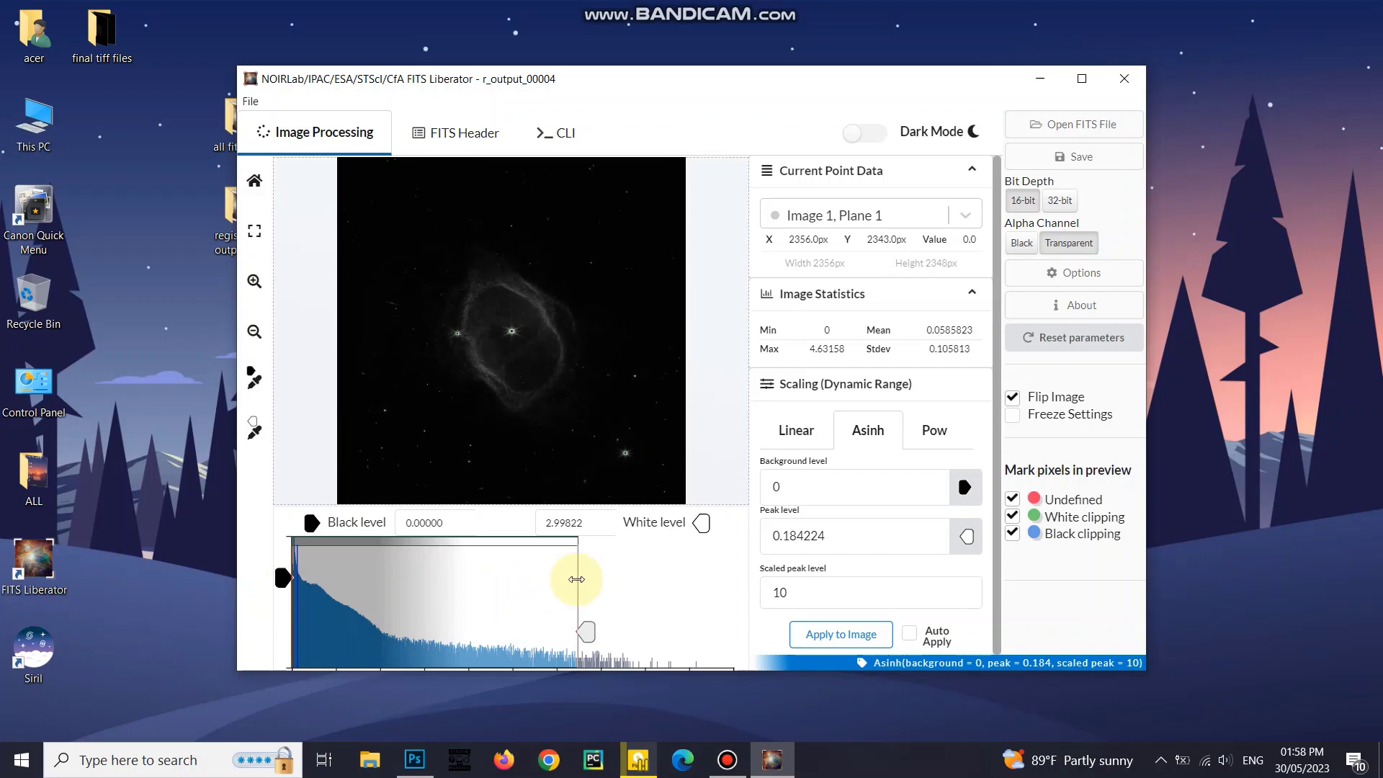
left_click_drag(577, 579, 702, 595)
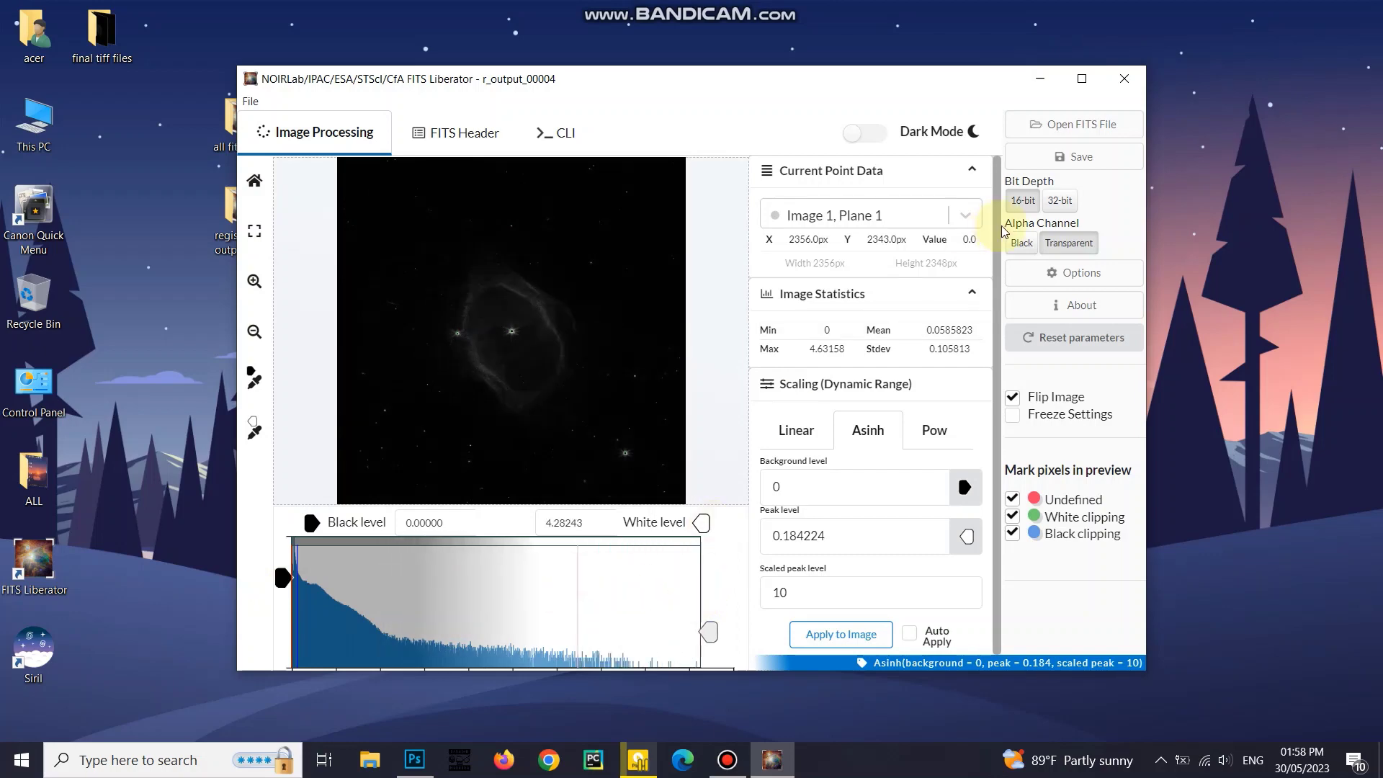
left_click(1068, 160)
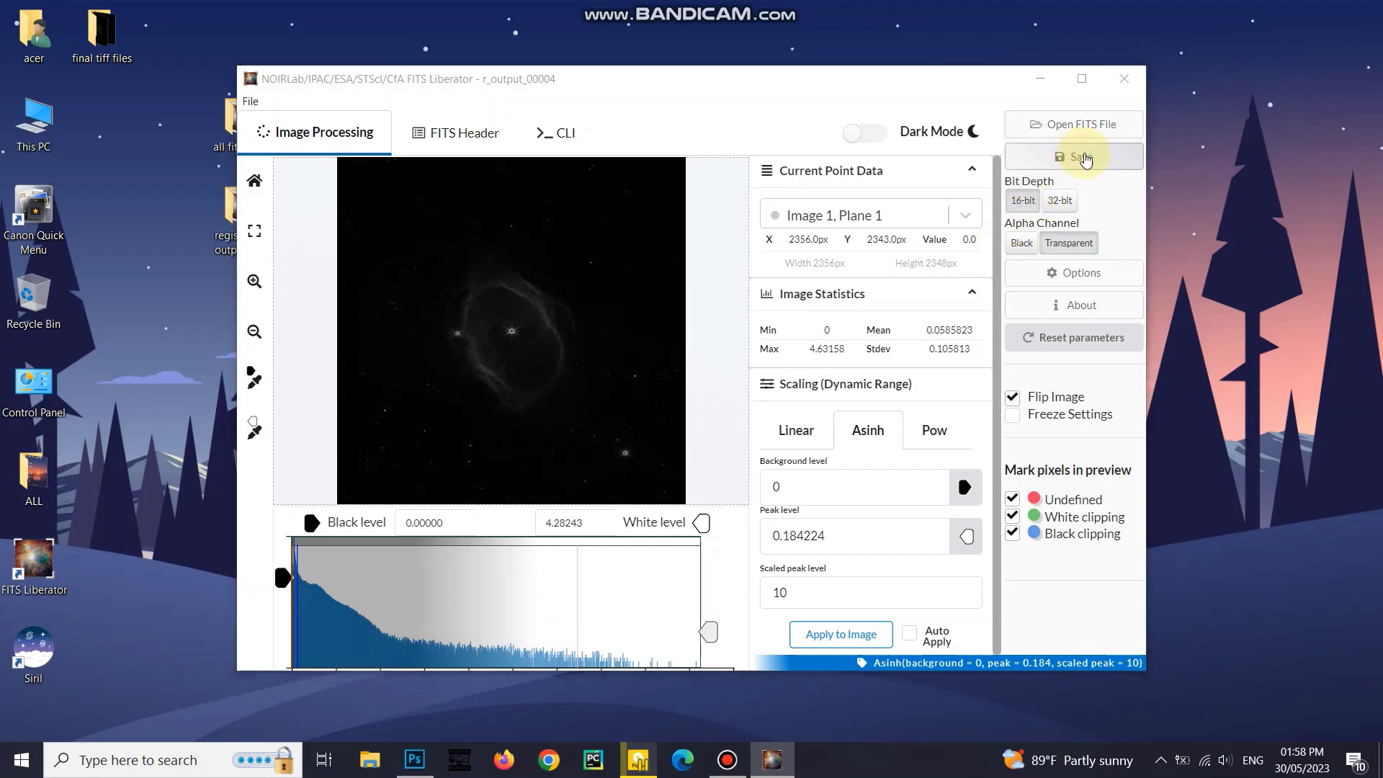
Save r_output_00004.tif into Desktop's 'final tiff files' folder
left_click(456, 142)
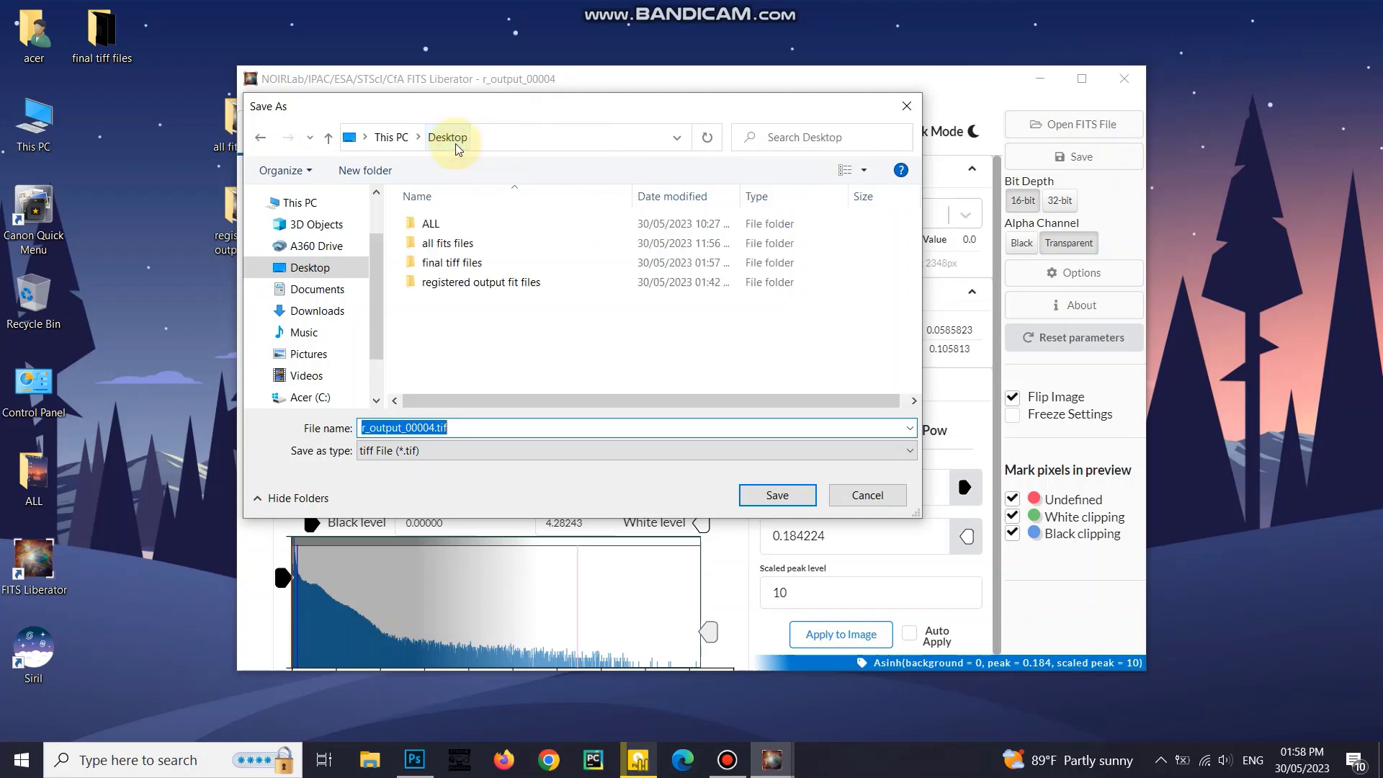
double_click(452, 263)
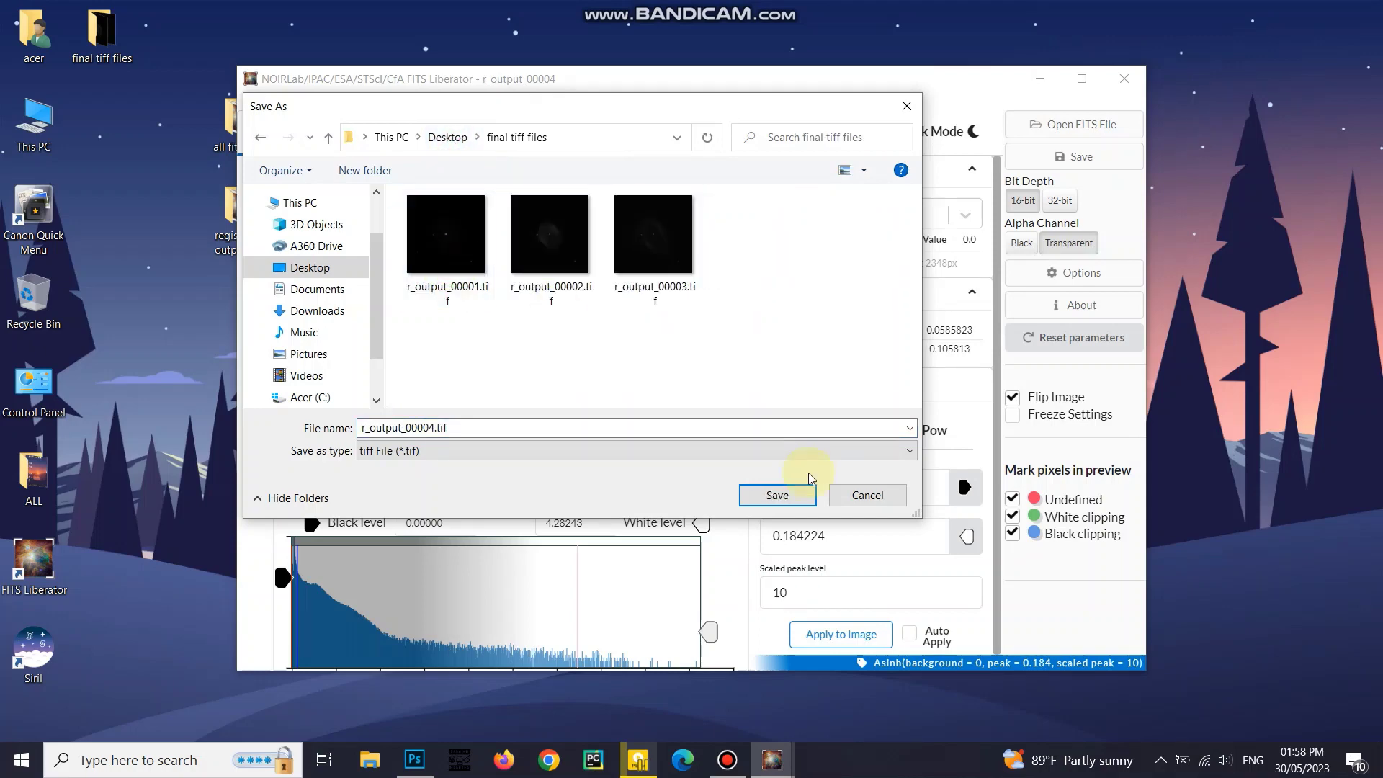
left_click(778, 496)
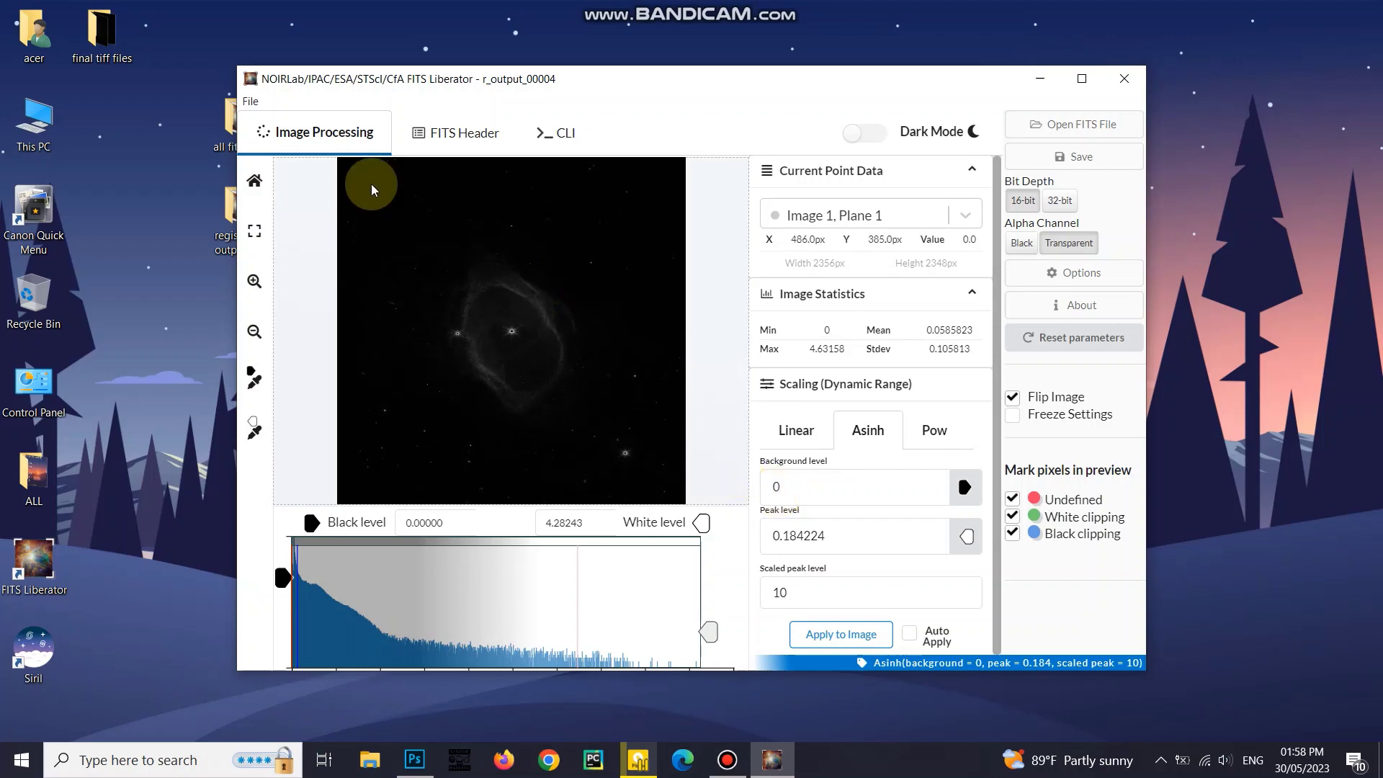
Open r_output_00005.fit from Desktop > 'registered output fit files'
left_click(250, 103)
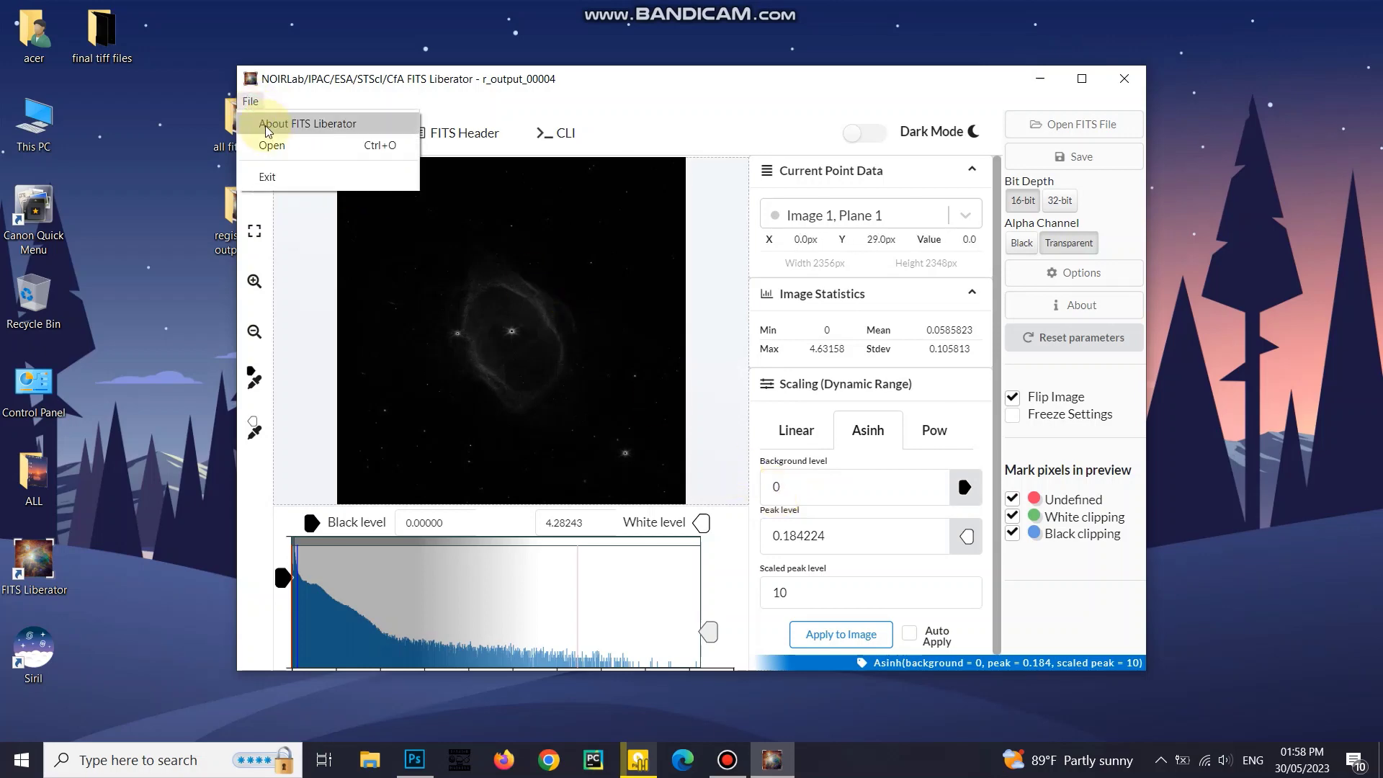
left_click(274, 146)
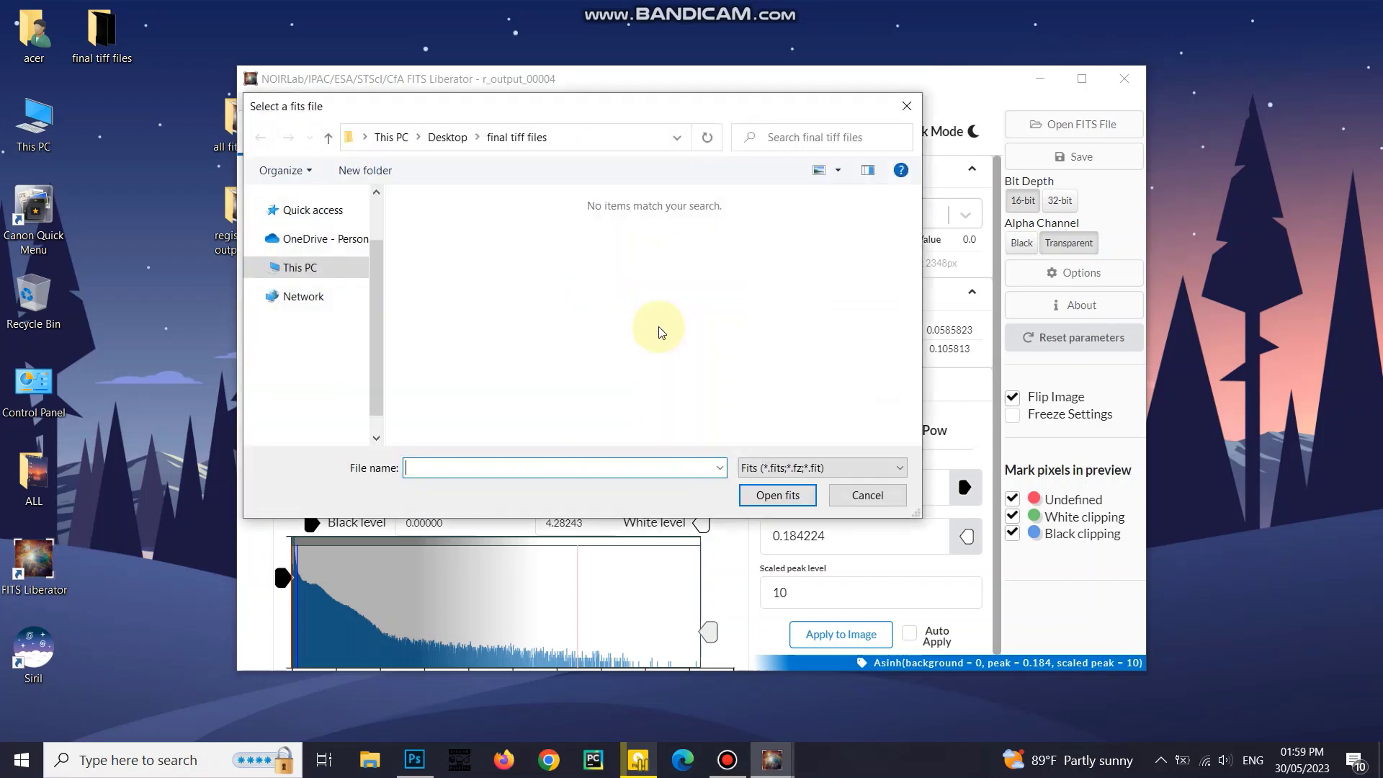
left_click(442, 144)
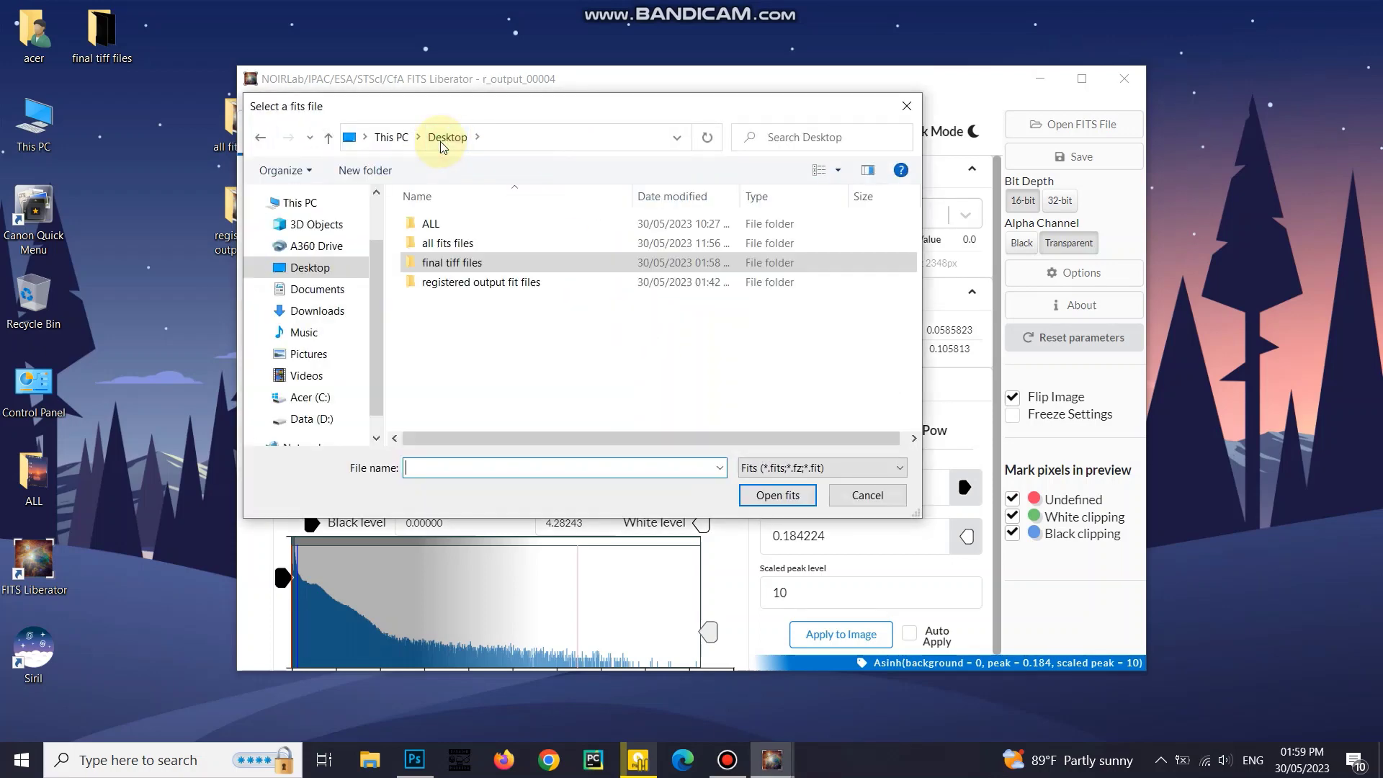
double_click(446, 282)
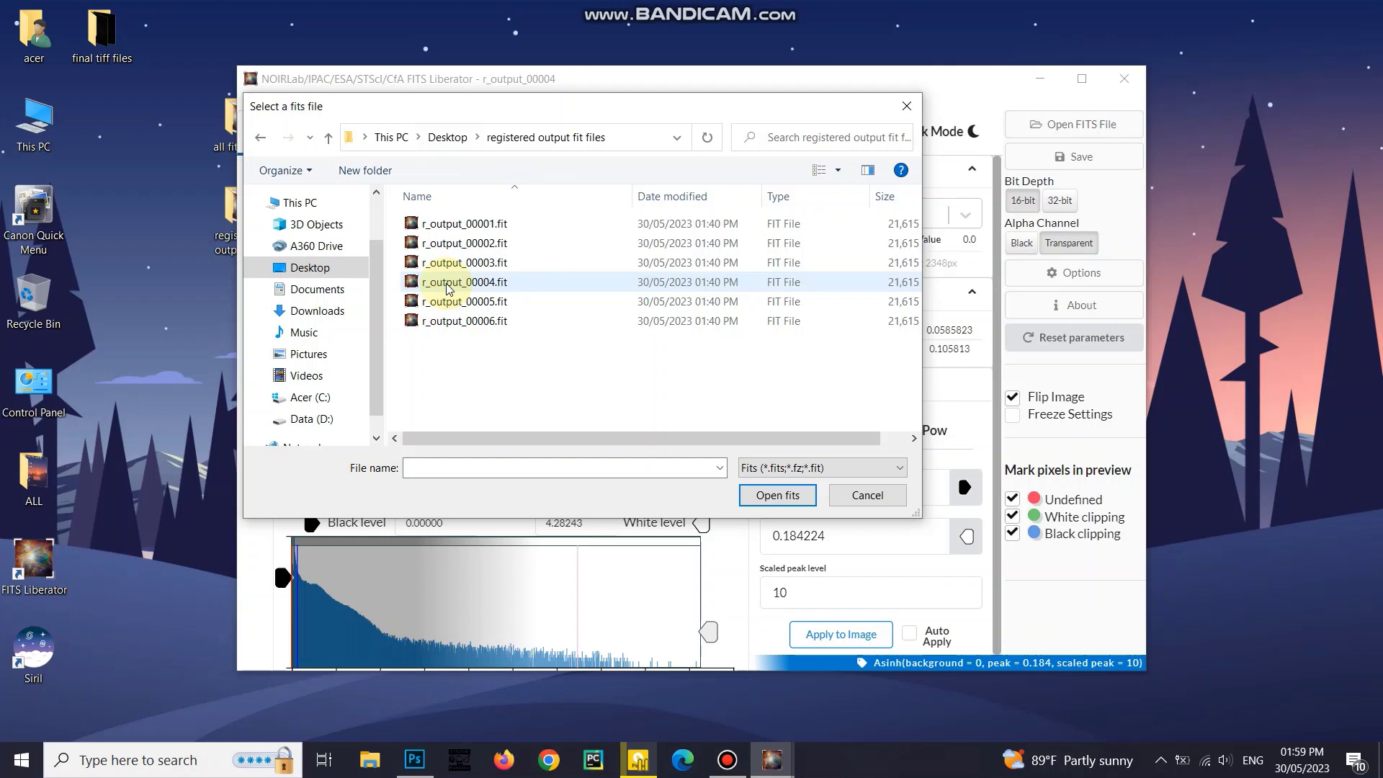
left_click(494, 303)
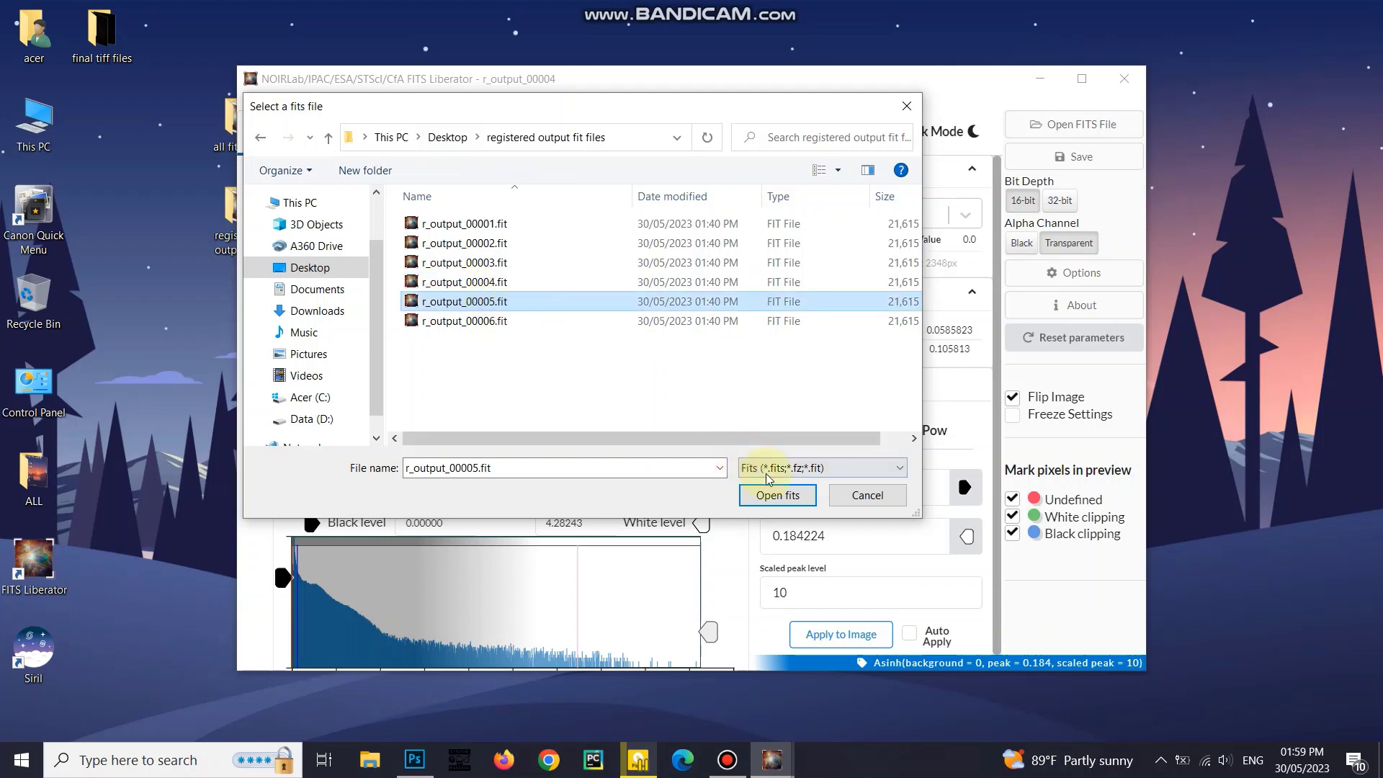
left_click(781, 495)
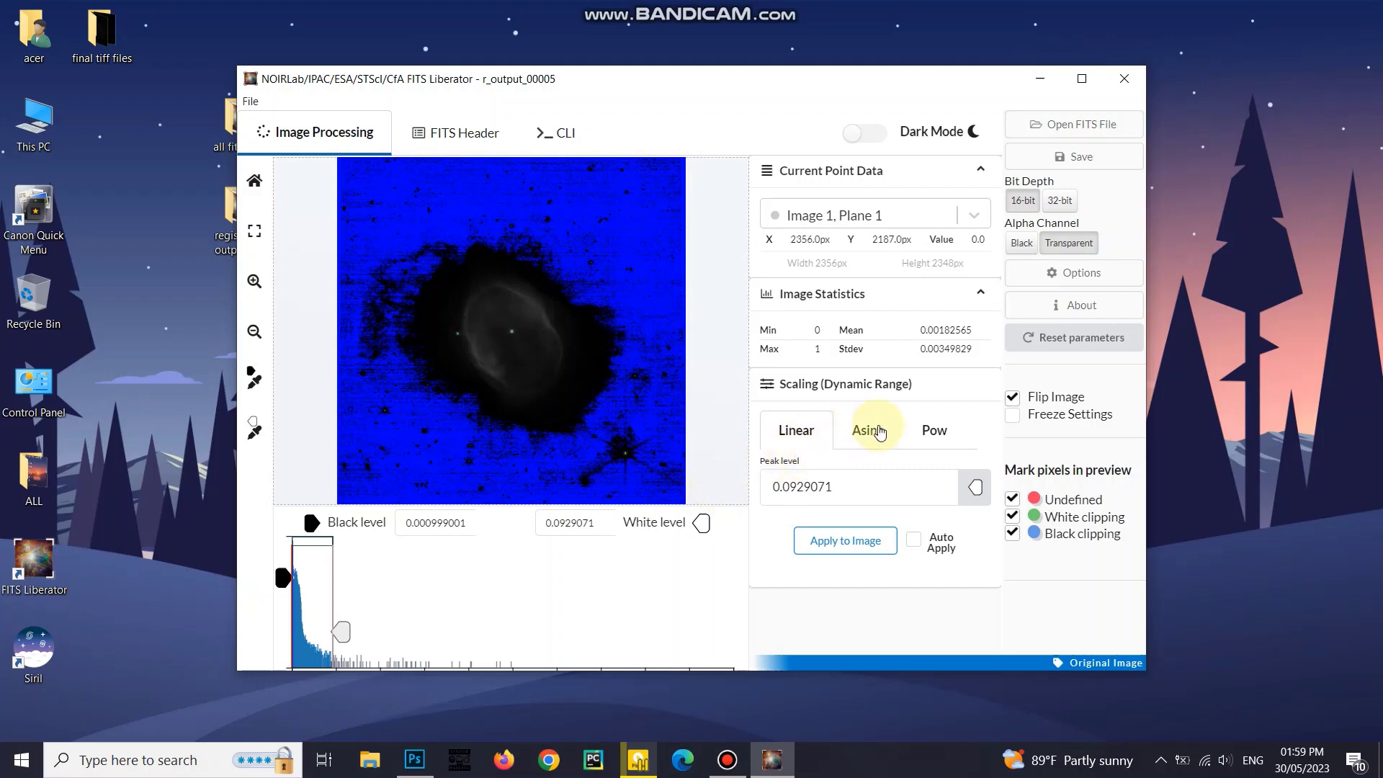
Apply Asinh with black level 0 and white level 4.76151, then start a 16-bit save
left_click(877, 428)
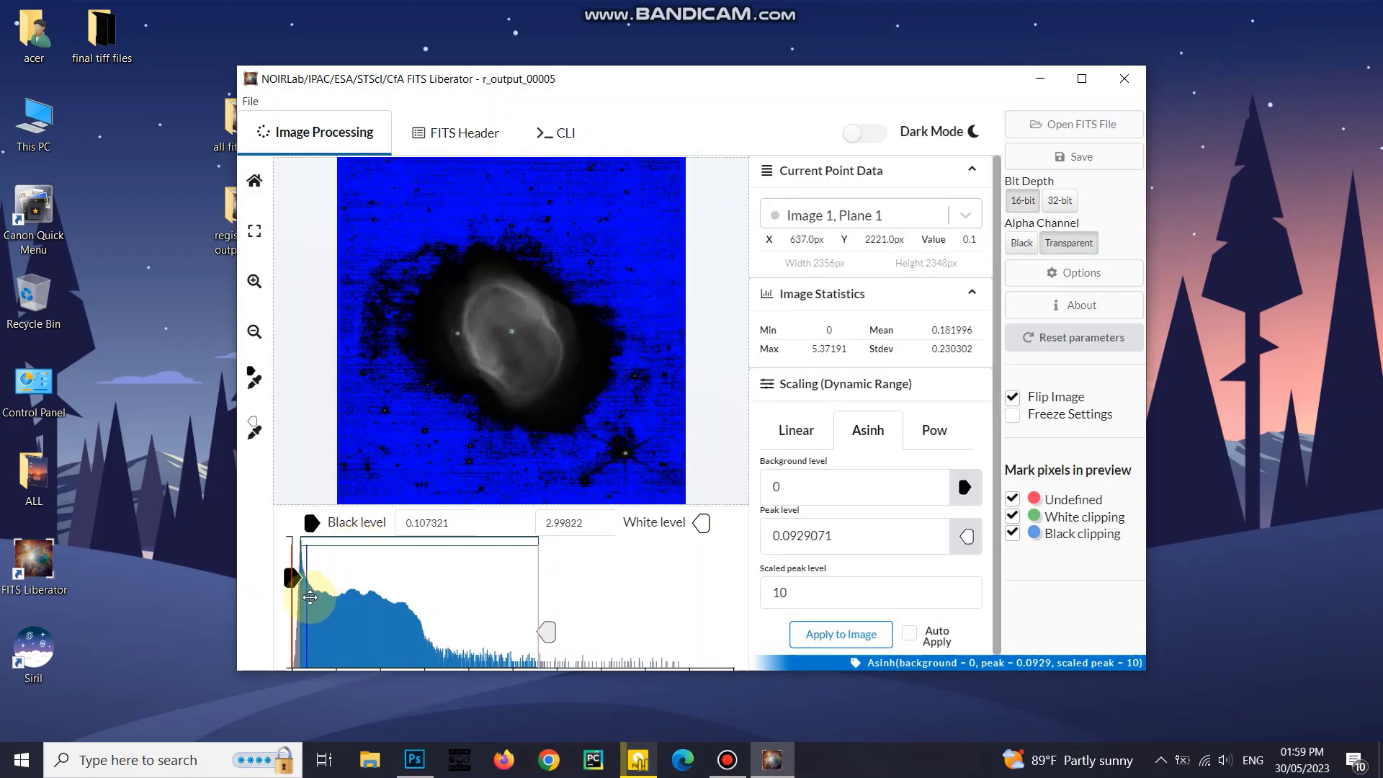
left_click_drag(299, 597, 283, 598)
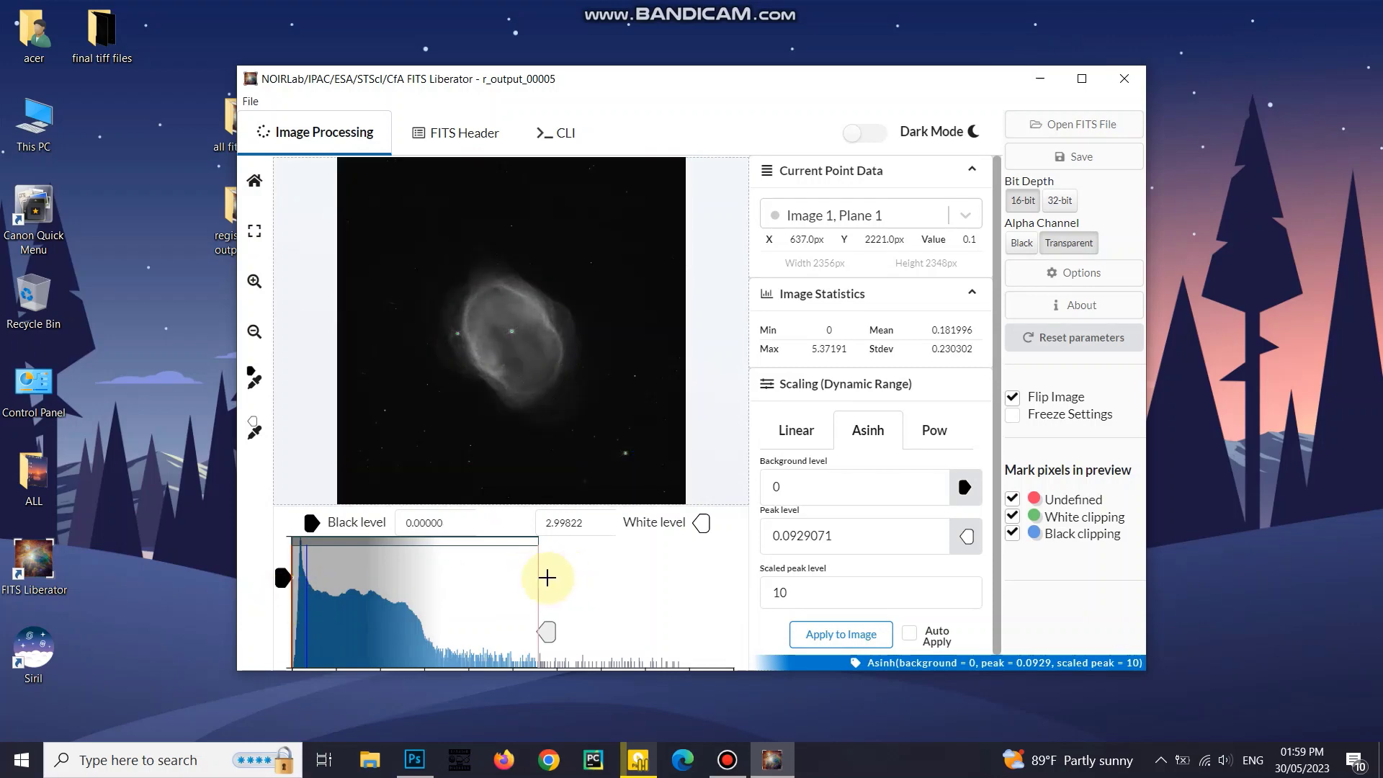
left_click_drag(540, 578, 690, 591)
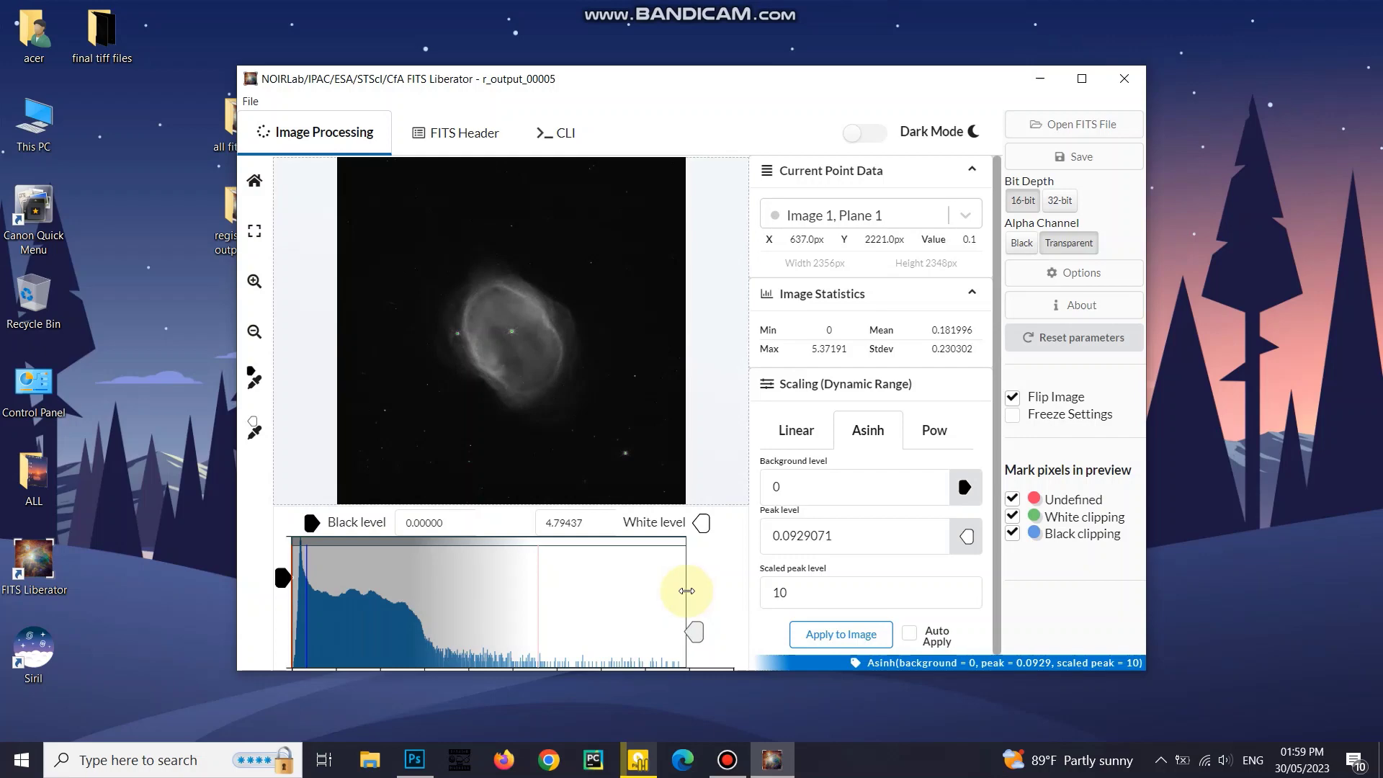
left_click_drag(685, 590, 688, 591)
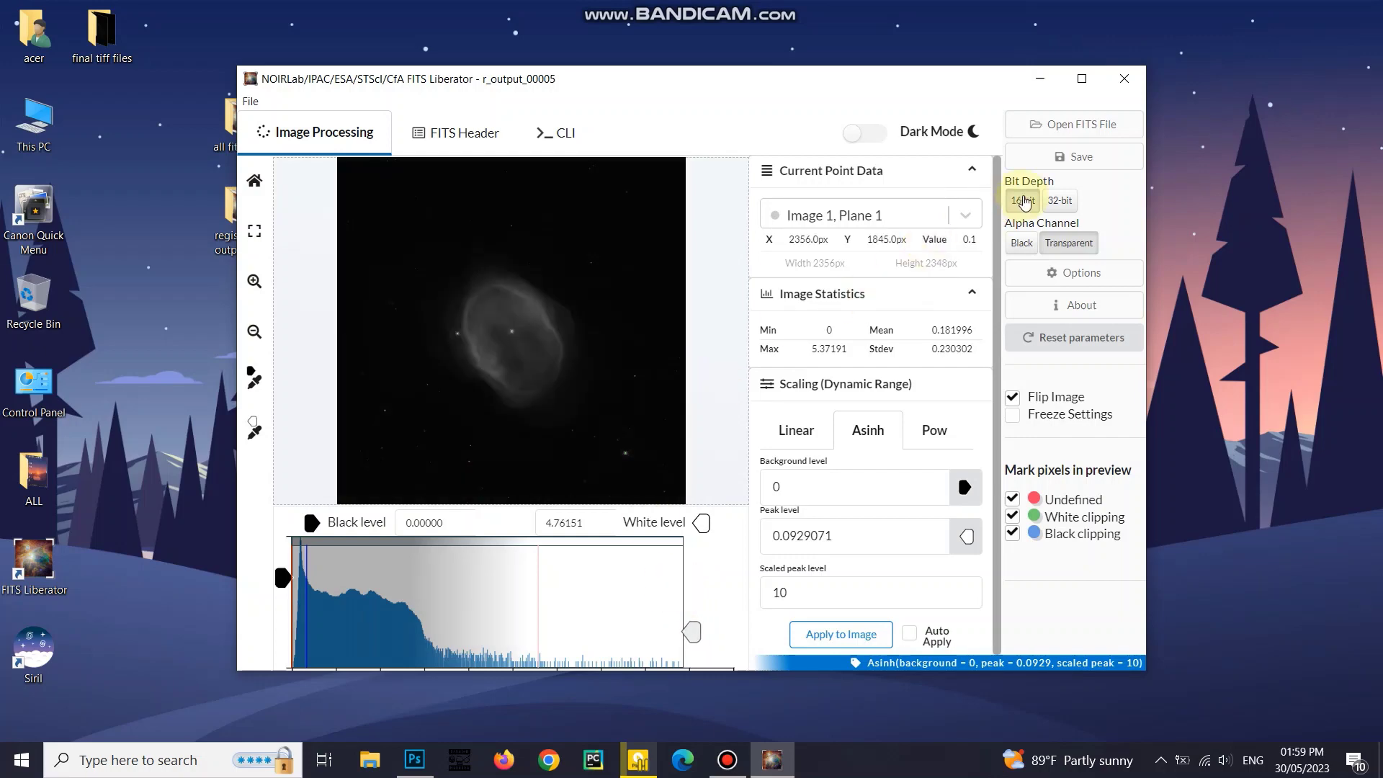
left_click(1057, 163)
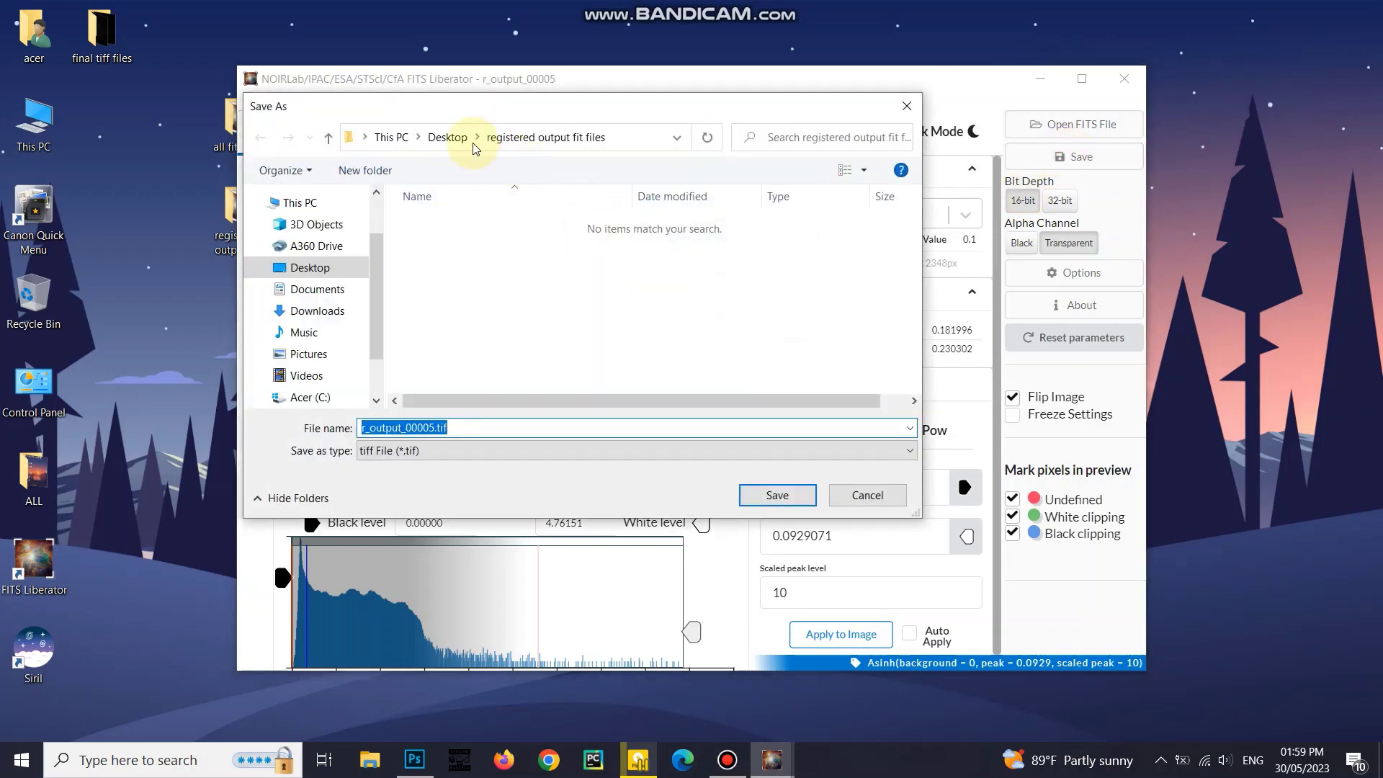
Save r_output_00005.tif into the Desktop's 'final tiff files' folder
left_click(447, 137)
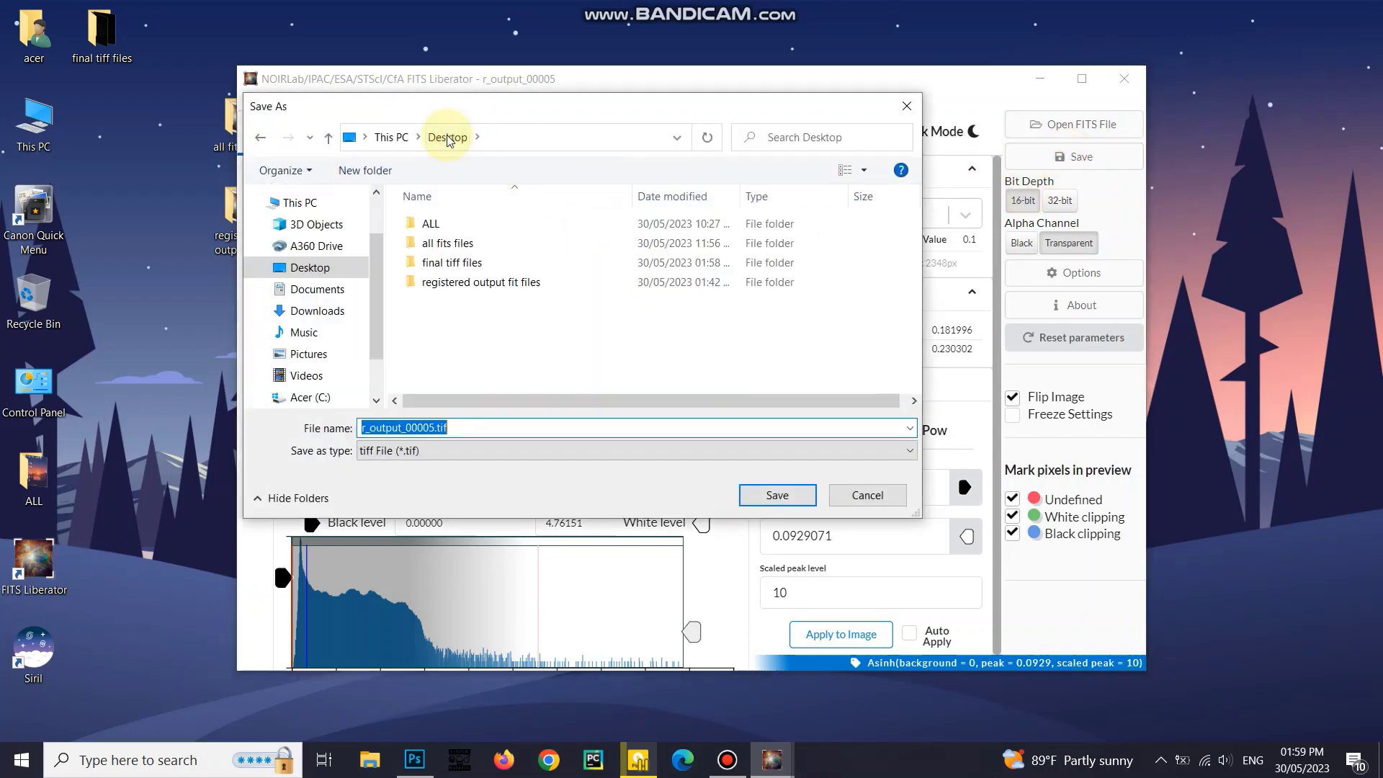
double_click(458, 266)
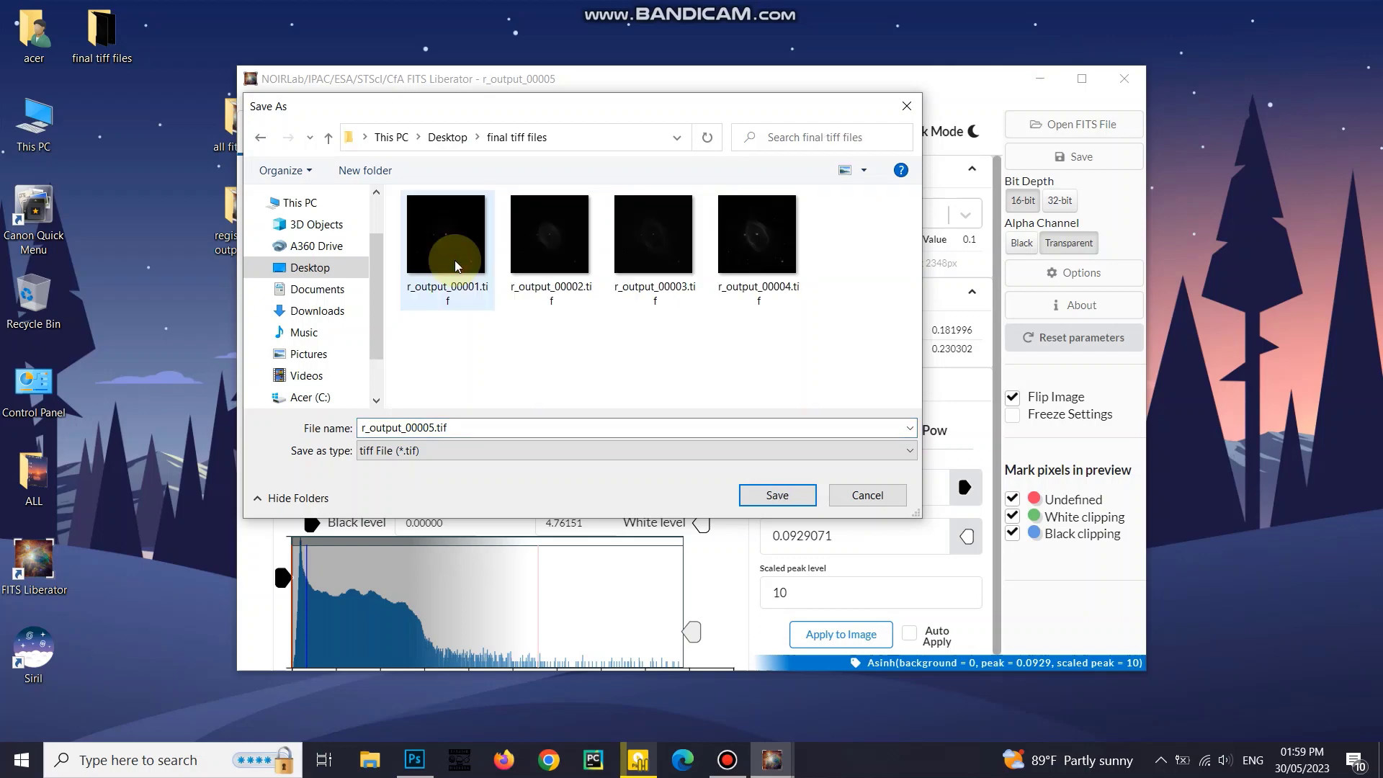
left_click(778, 495)
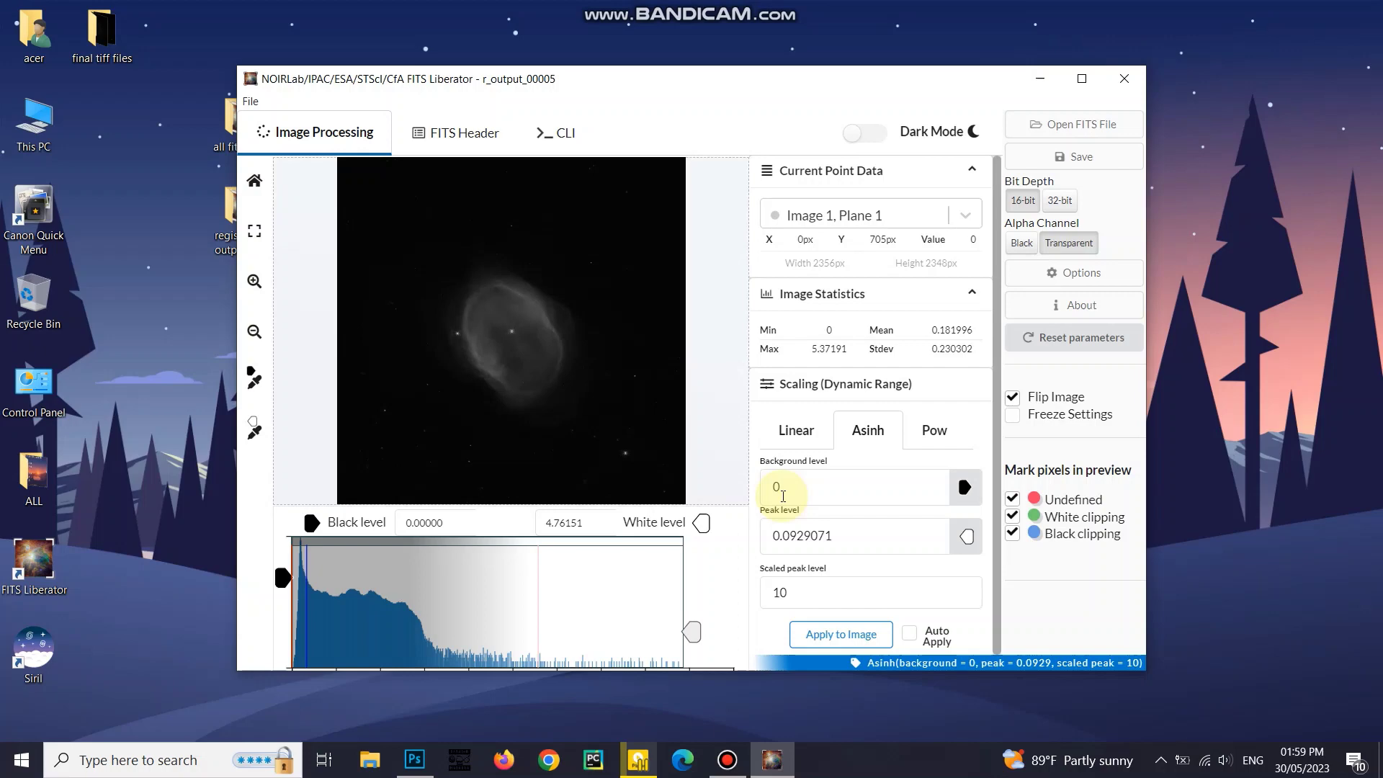
Load r_output_00006.fit from Desktop > 'registered output fit files' into FITS Liberator
left_click(248, 102)
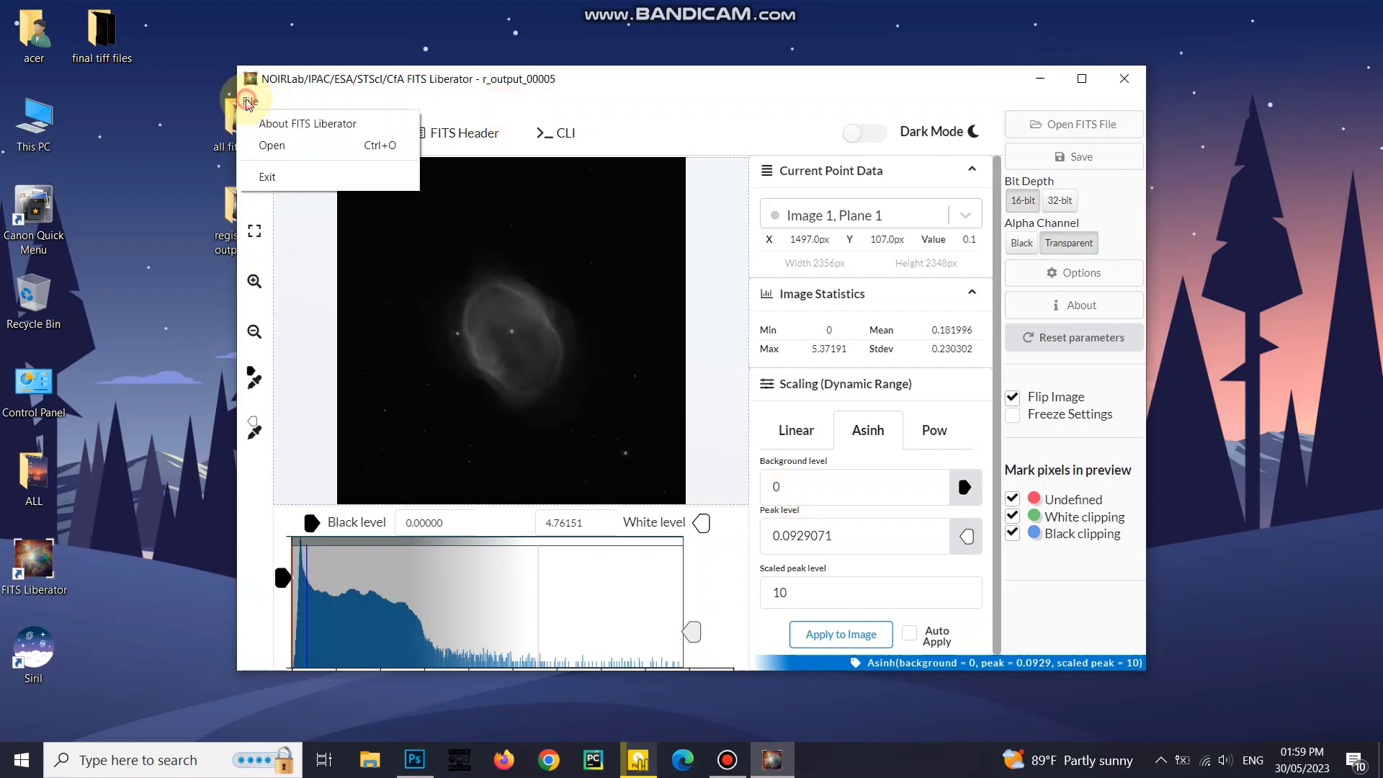
left_click(272, 145)
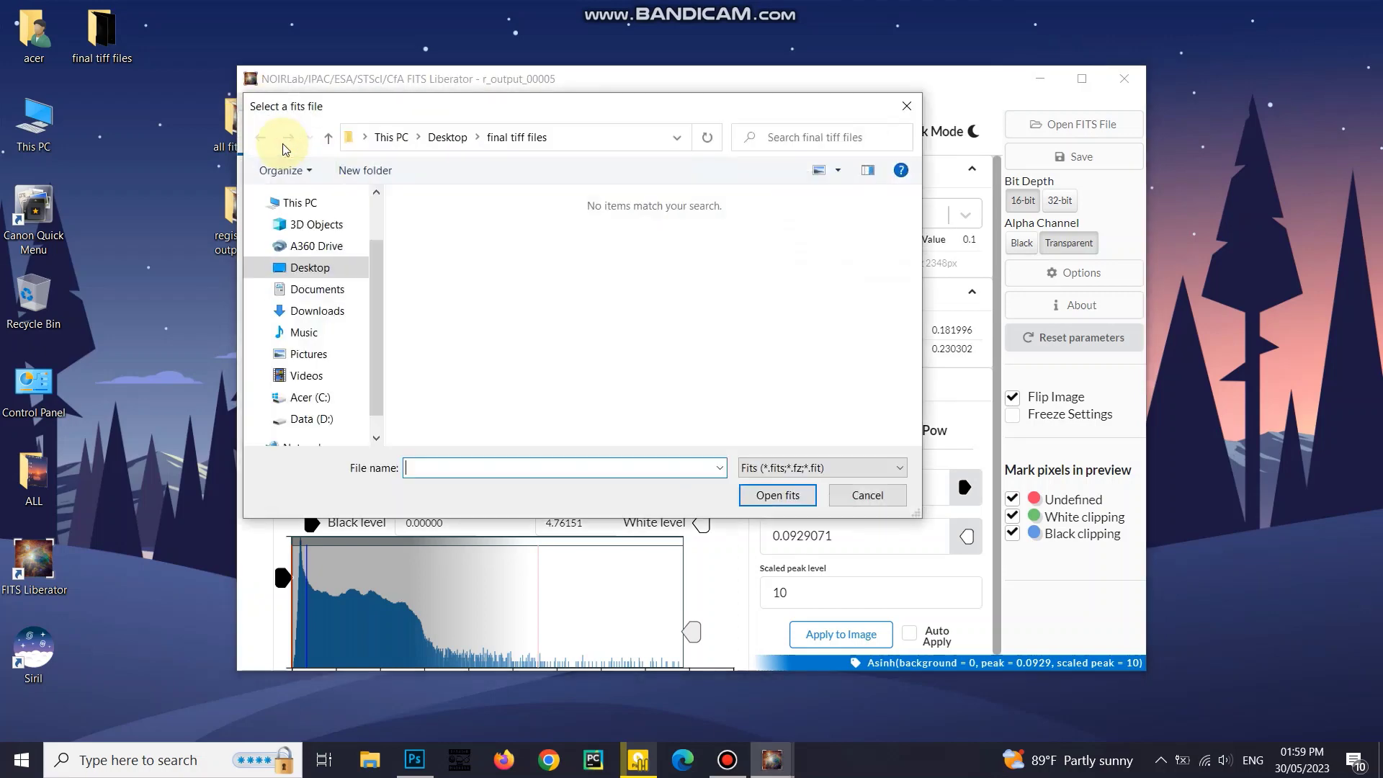
left_click(446, 139)
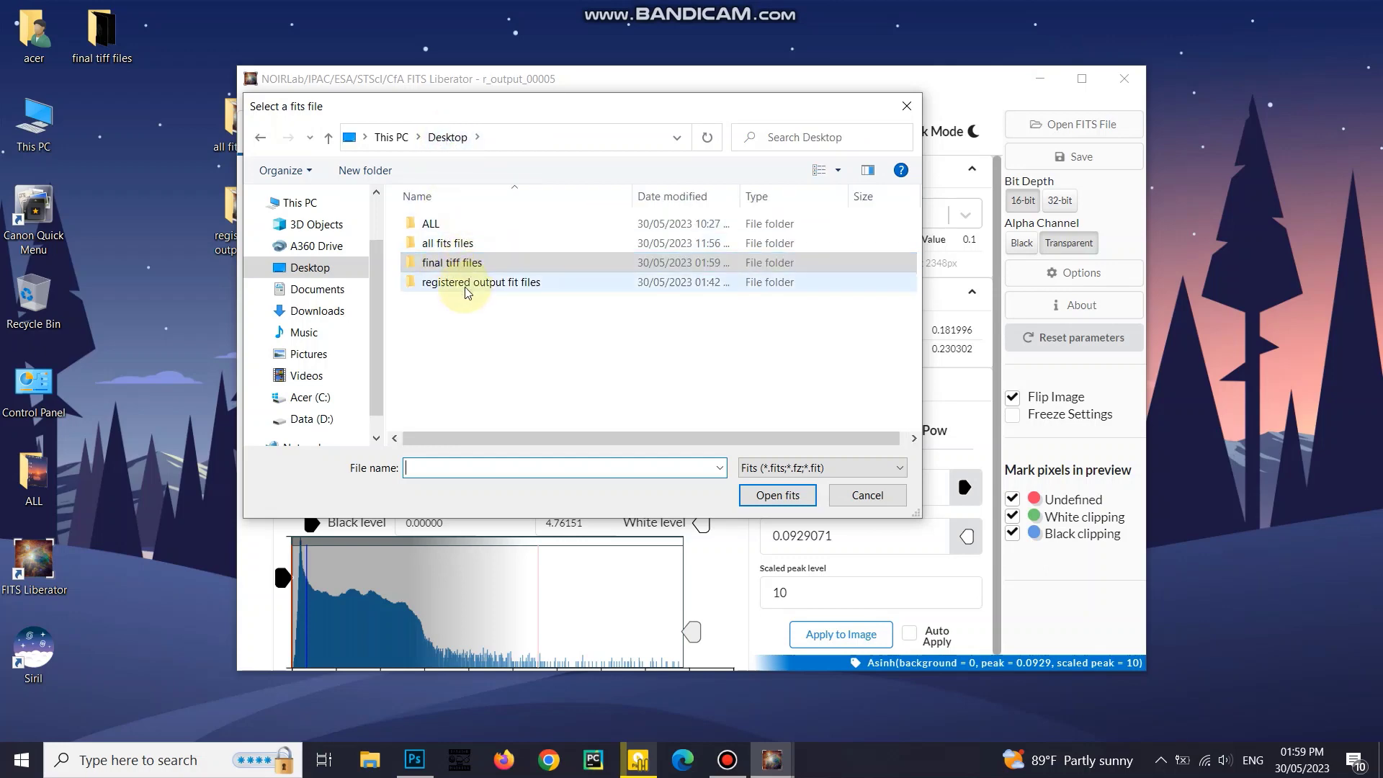
double_click(465, 283)
left_click(487, 325)
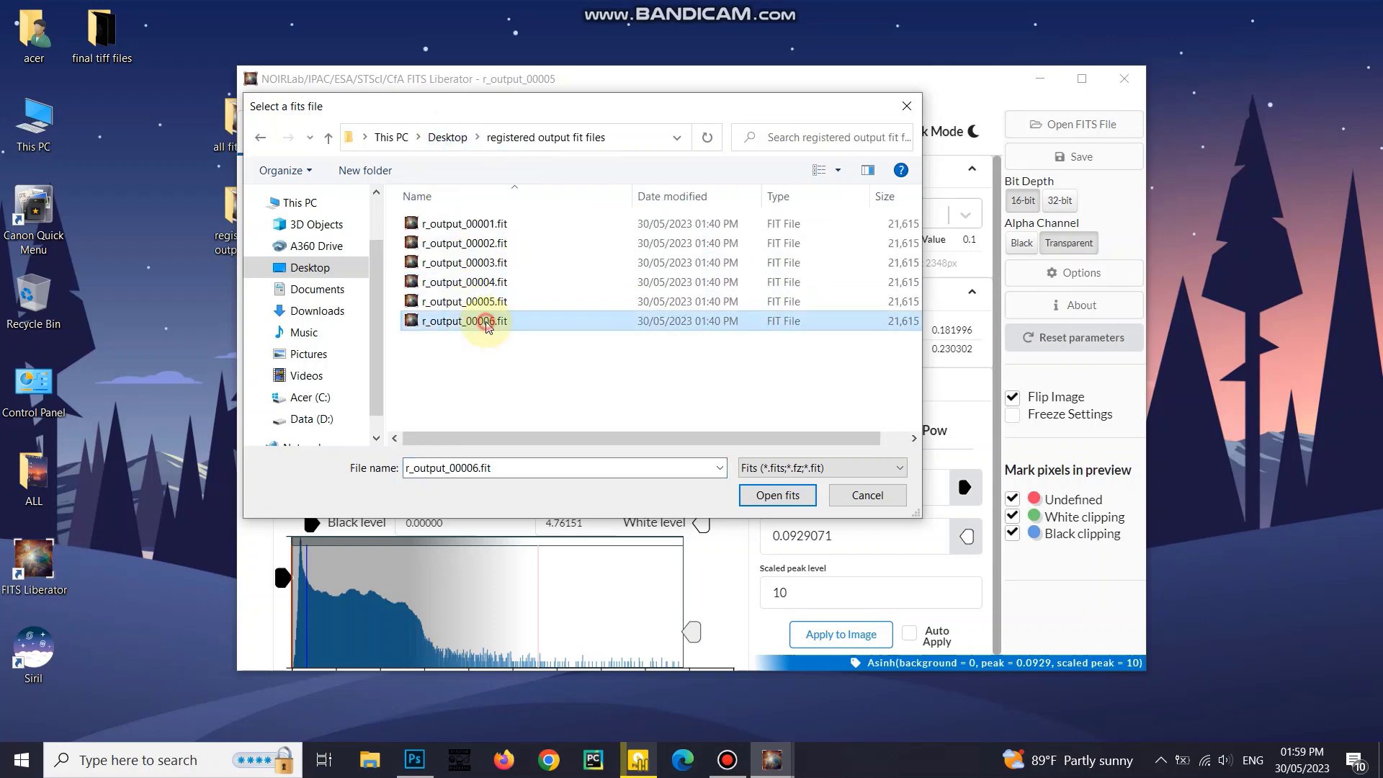
left_click(784, 496)
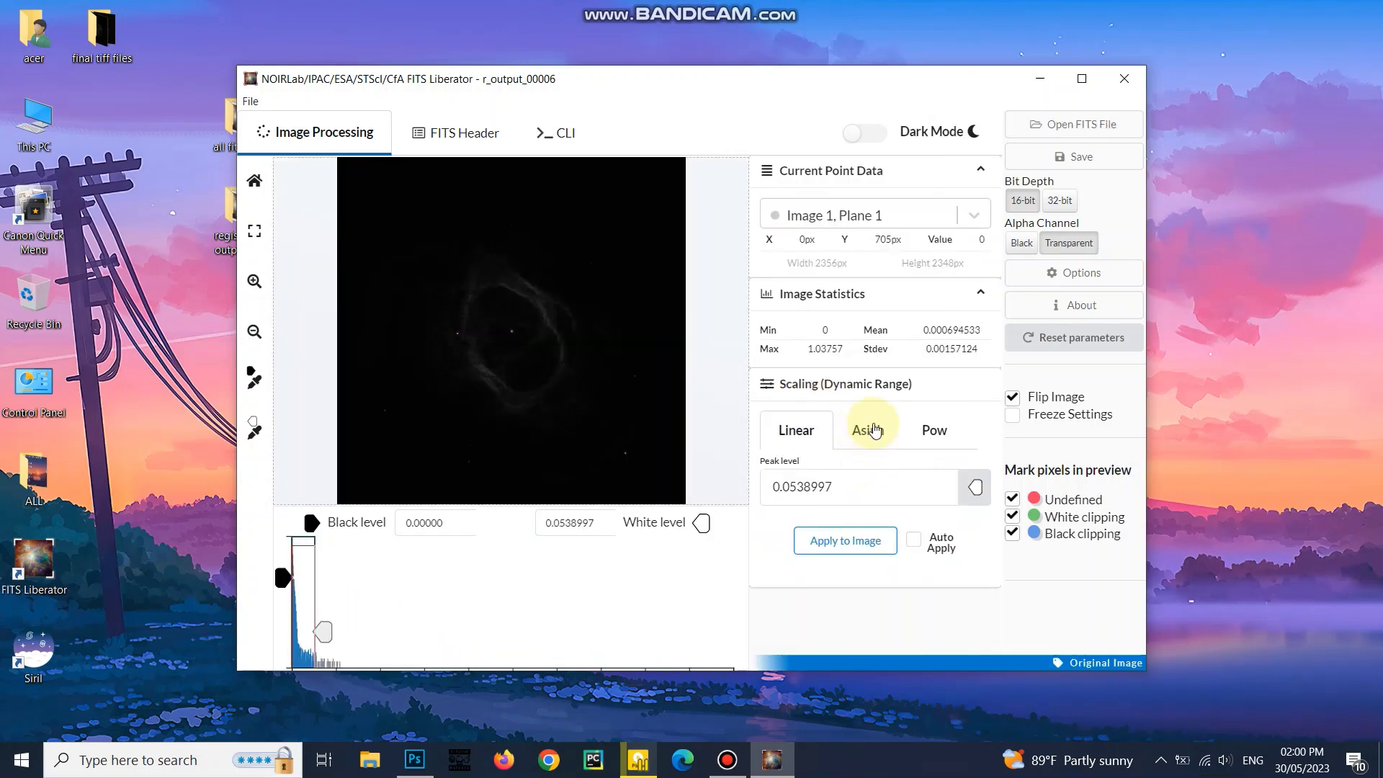
Apply Asinh stretch with black level 0 and white level about 3.82, then save as 16-bit
left_click(867, 431)
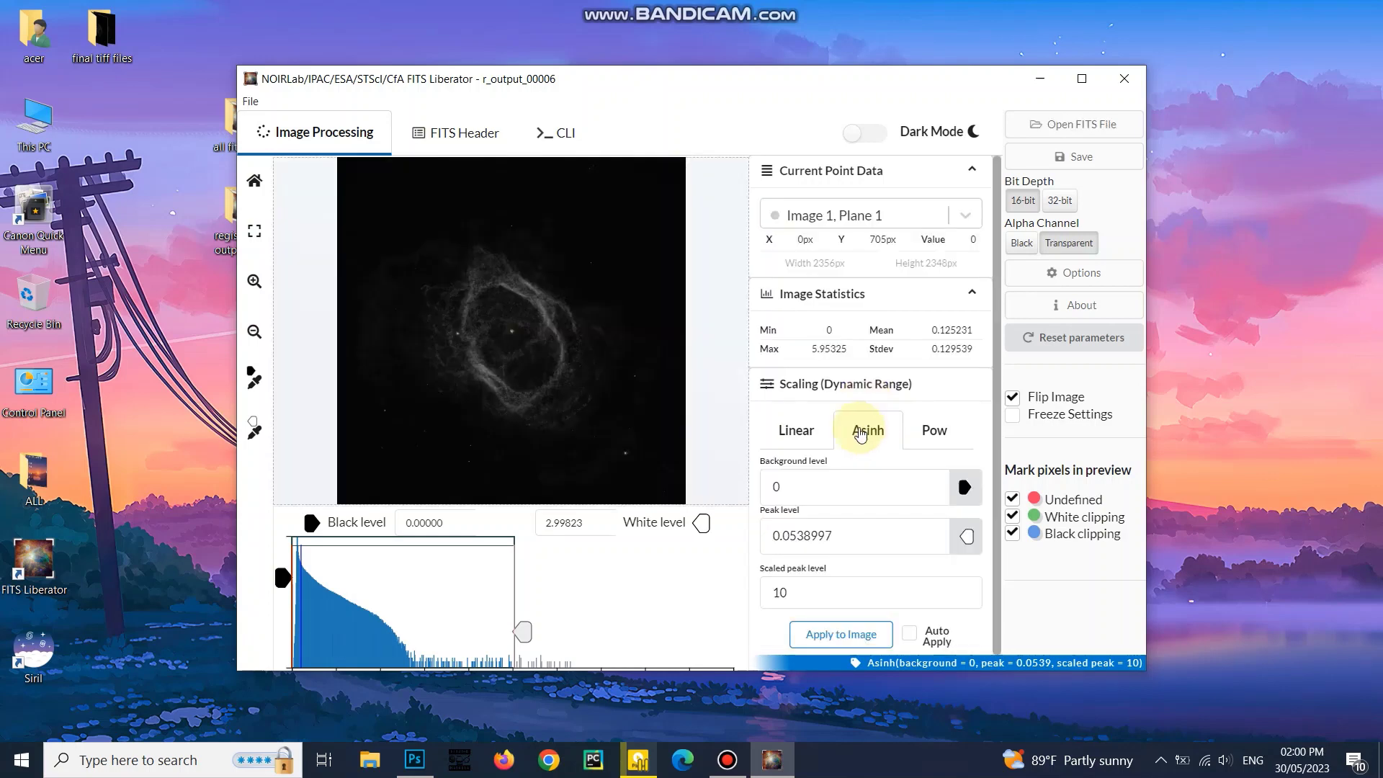
left_click_drag(293, 593, 291, 597)
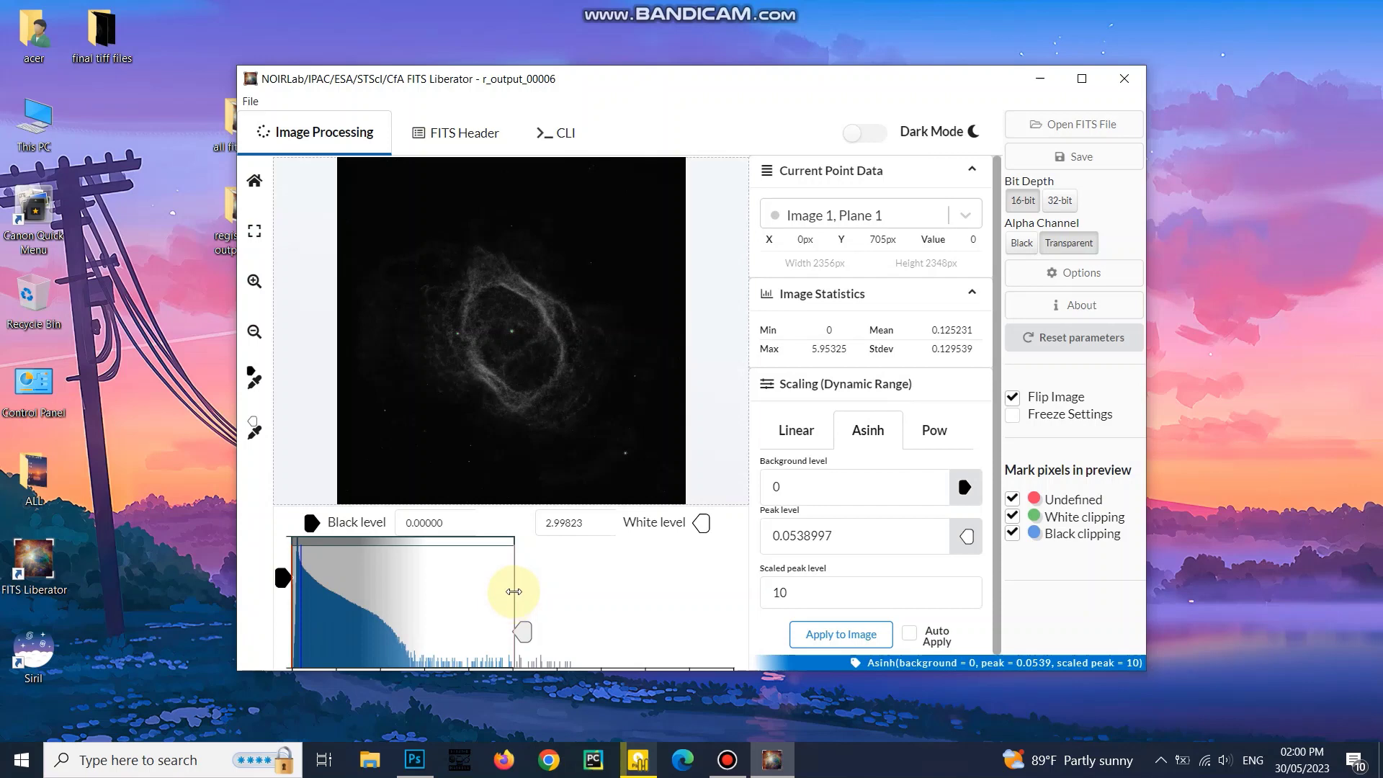
left_click_drag(514, 591, 563, 599)
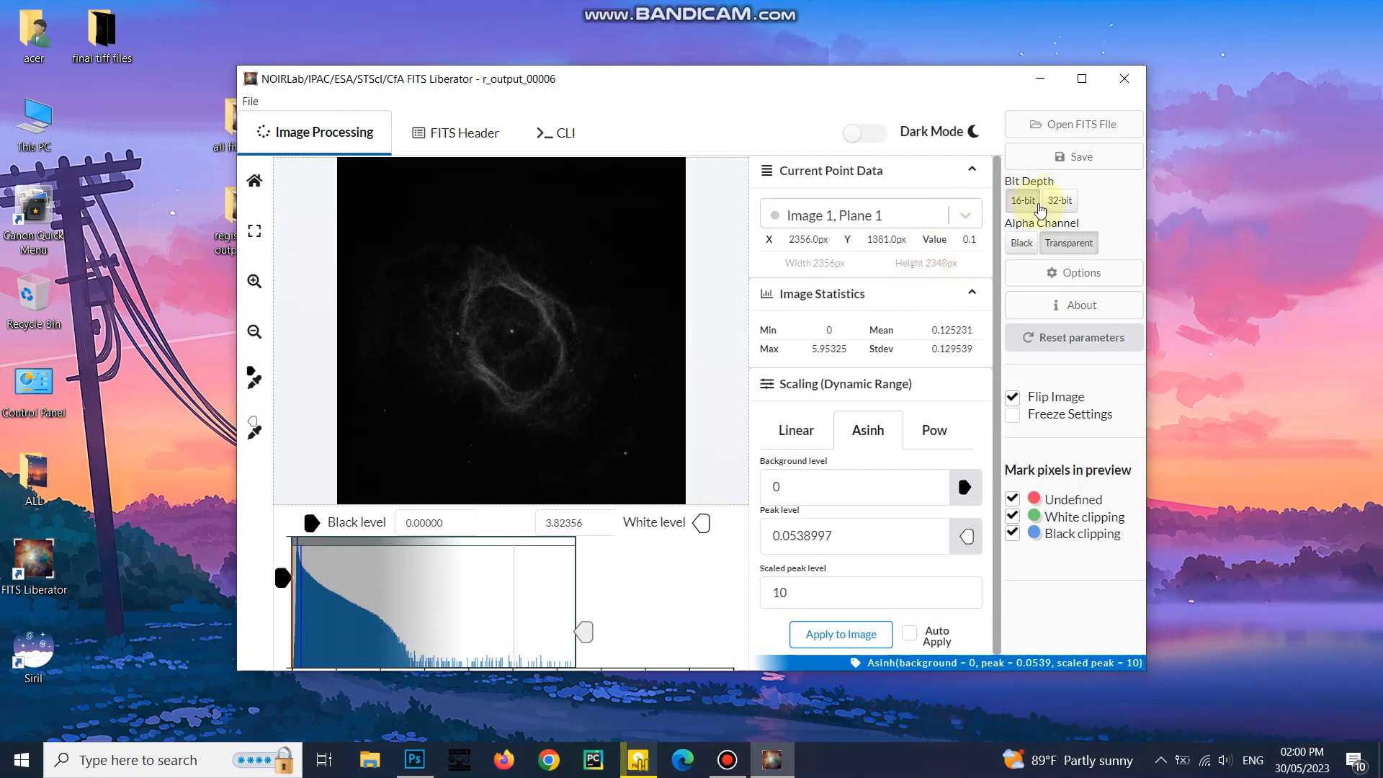
left_click(1079, 158)
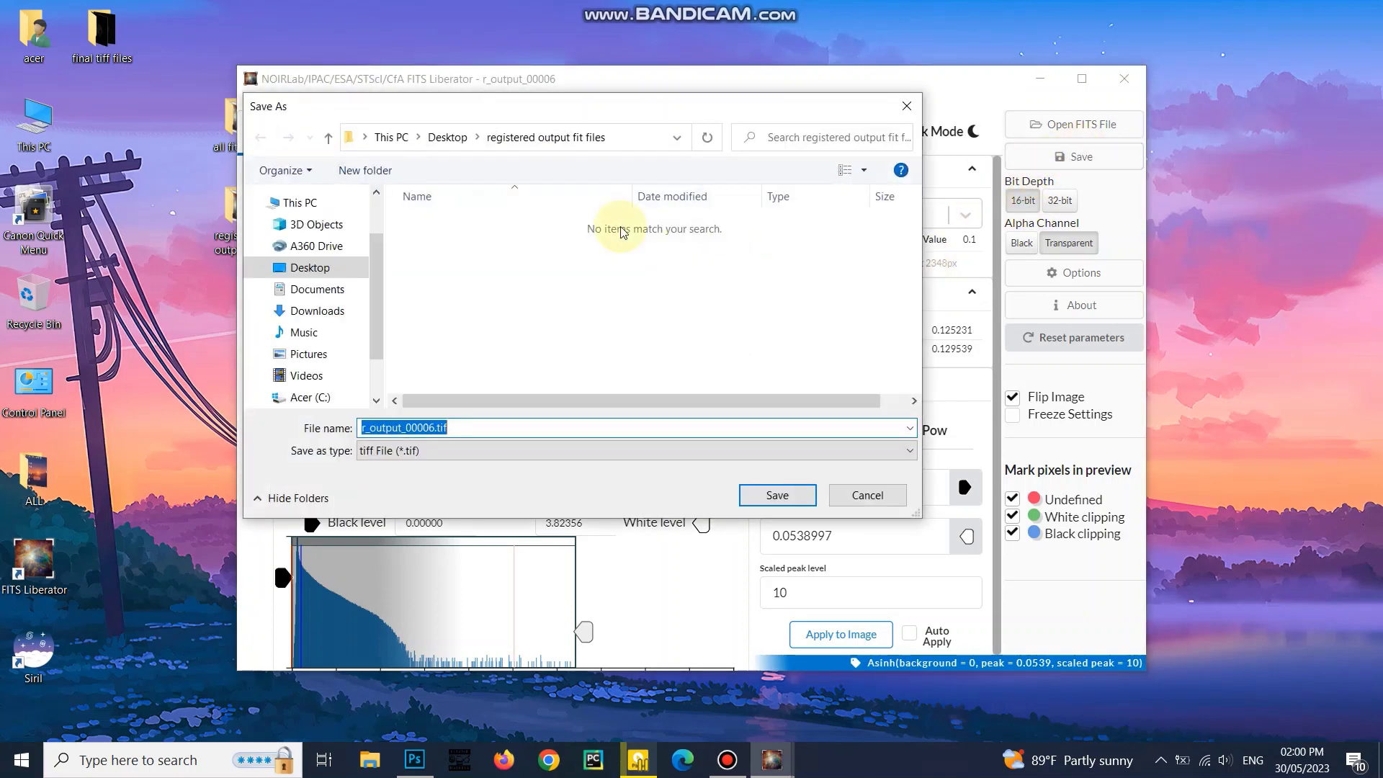
Save r_output_00006.tif into Desktop 'final tiff files' and close FITS Liberator
left_click(447, 137)
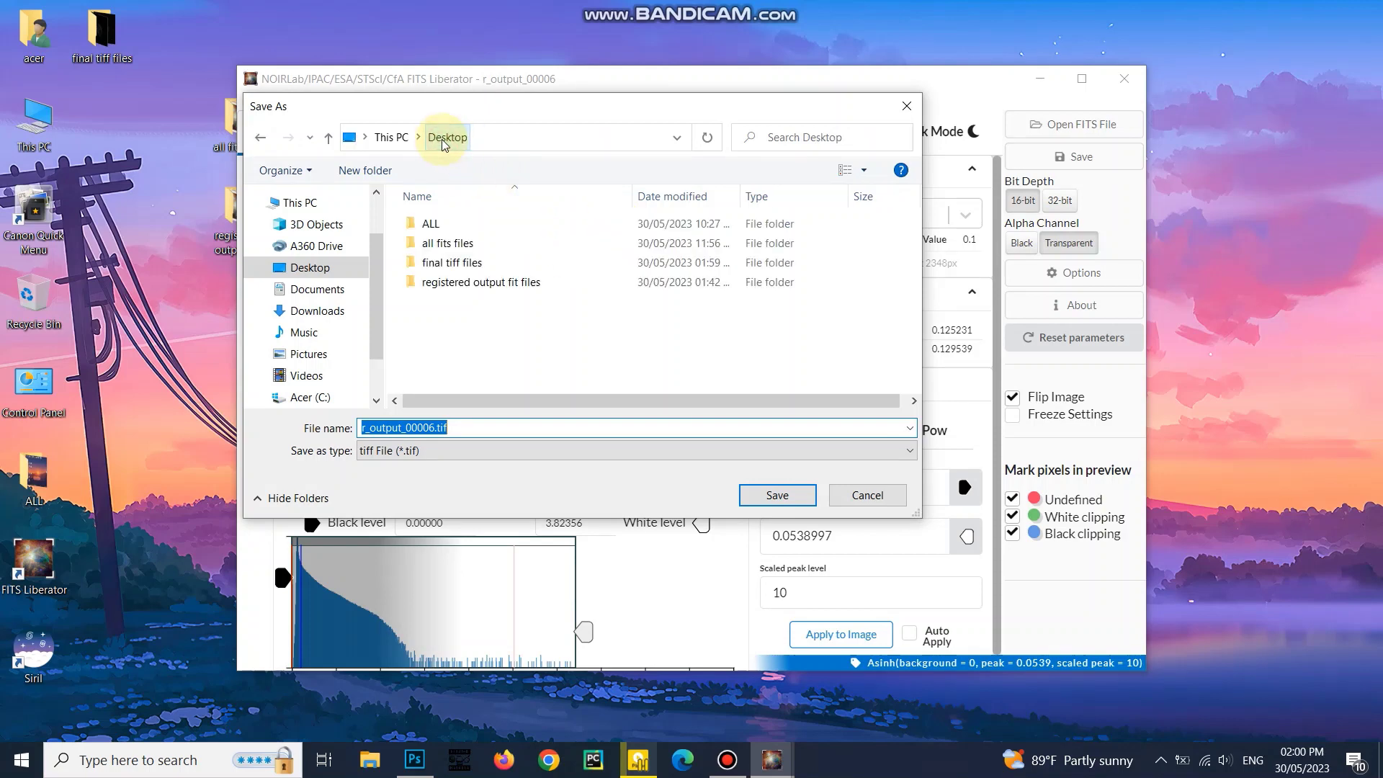
double_click(454, 263)
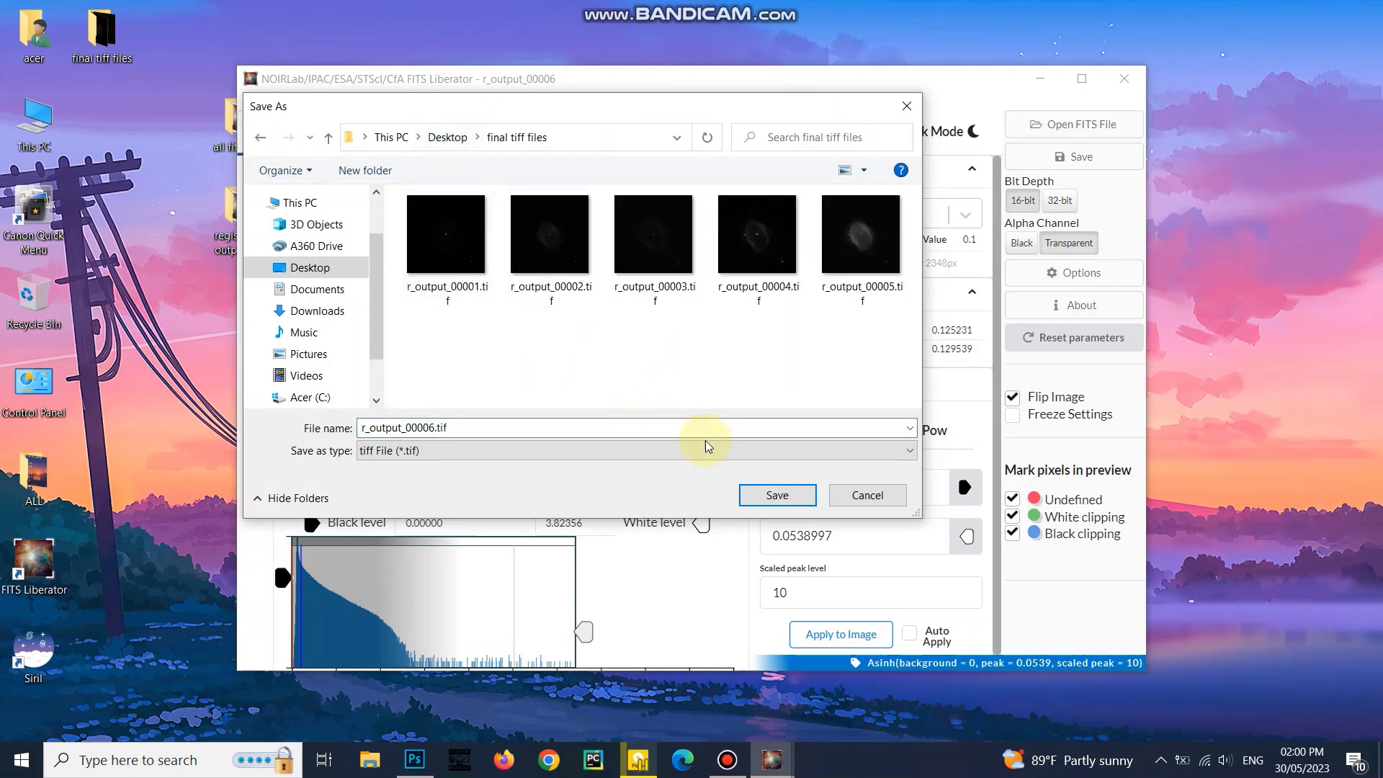
left_click(775, 496)
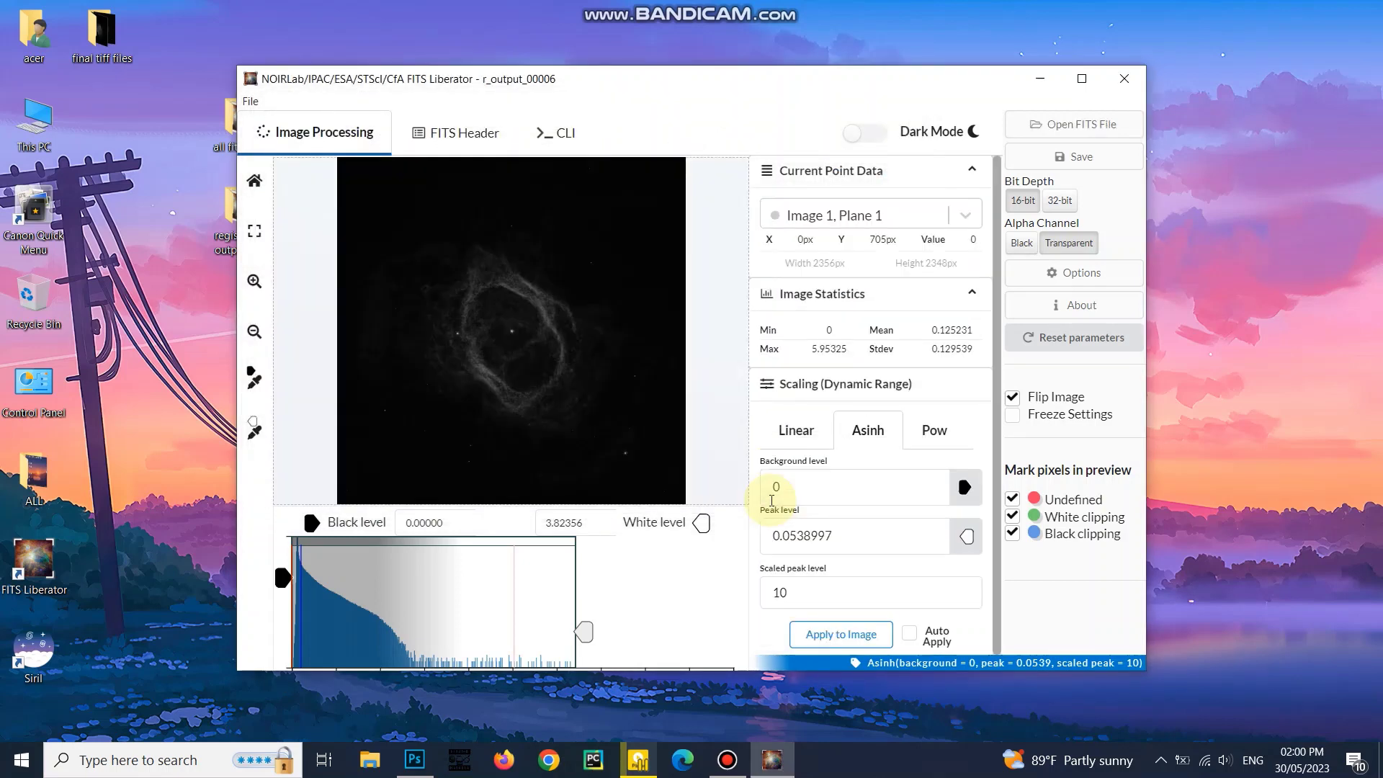
left_click(1134, 82)
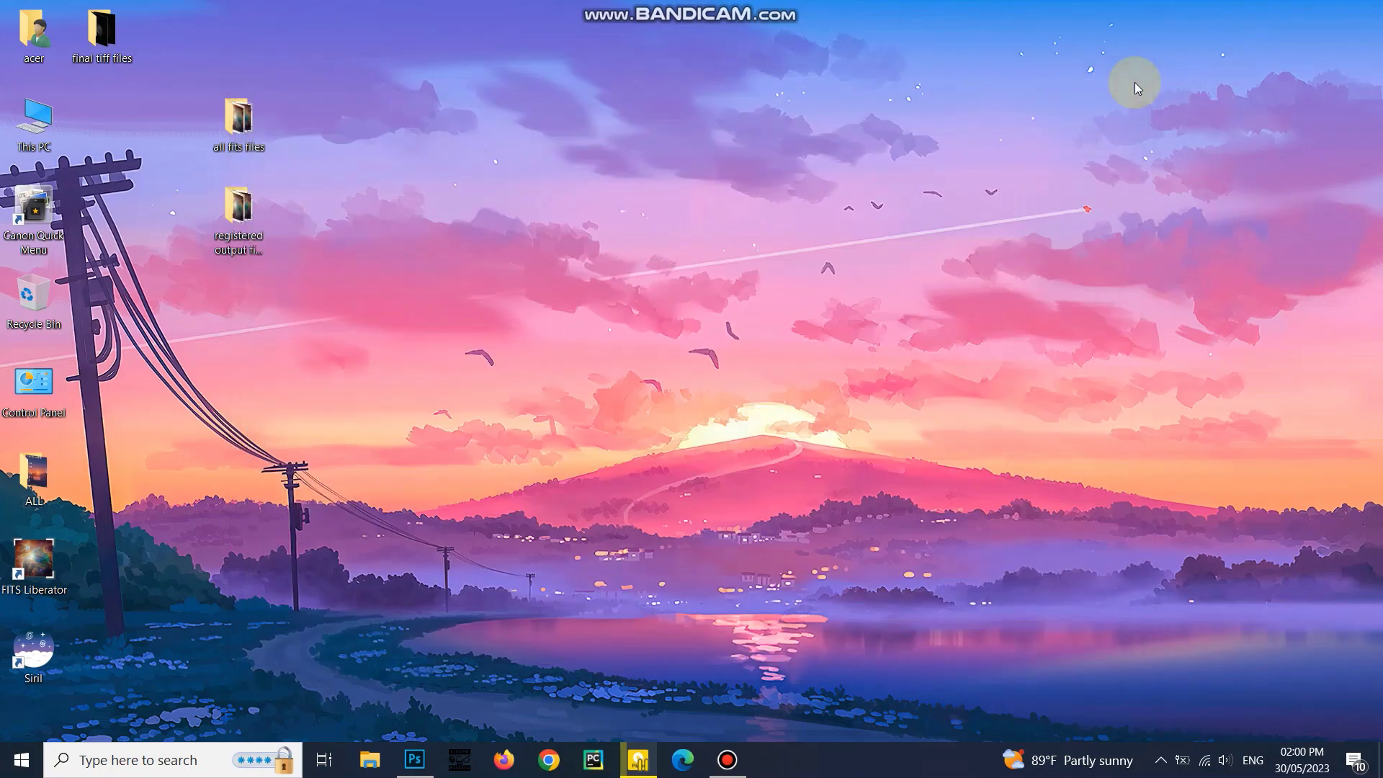
Open 'final tiff files' and box-select the six TIFFs, r_output_00001 to 00006
double_click(103, 30)
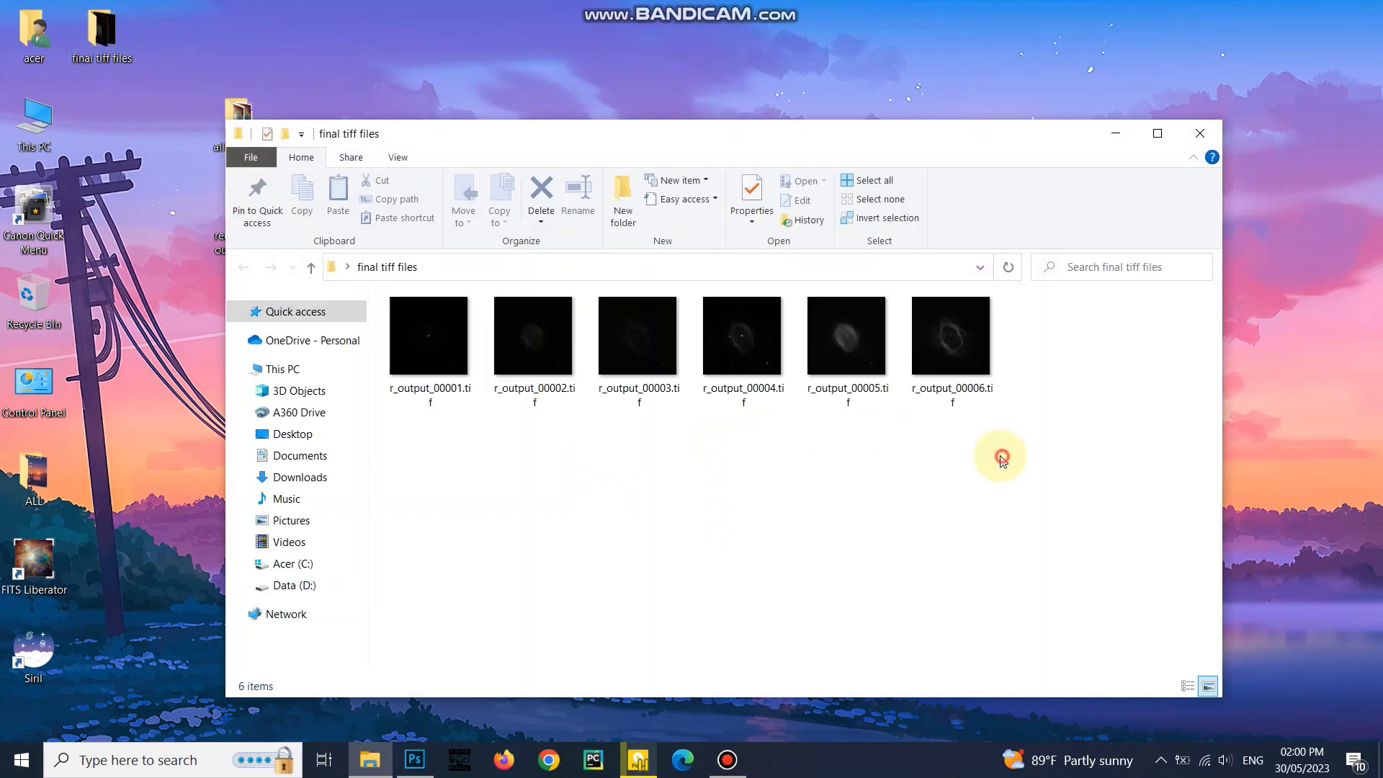
left_click_drag(1003, 458, 452, 334)
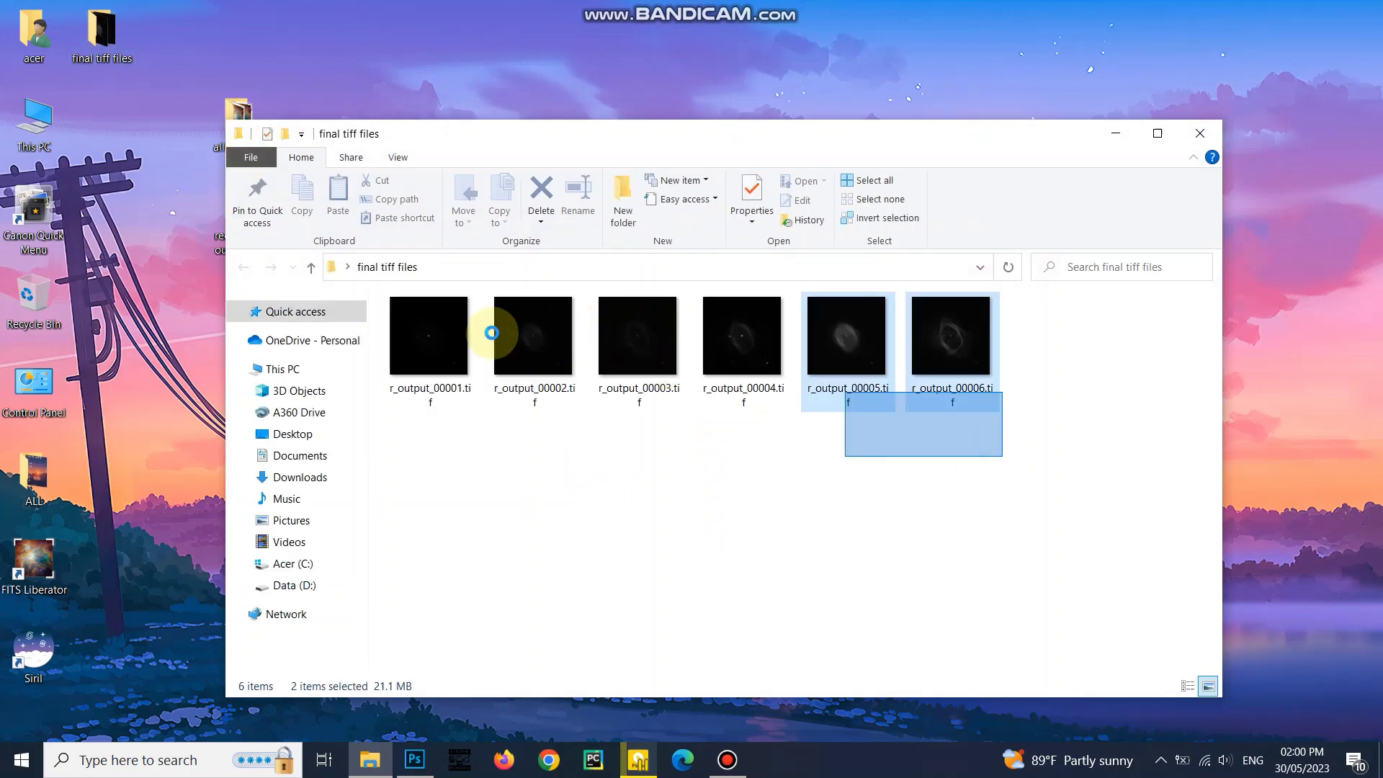
left_click(944, 526)
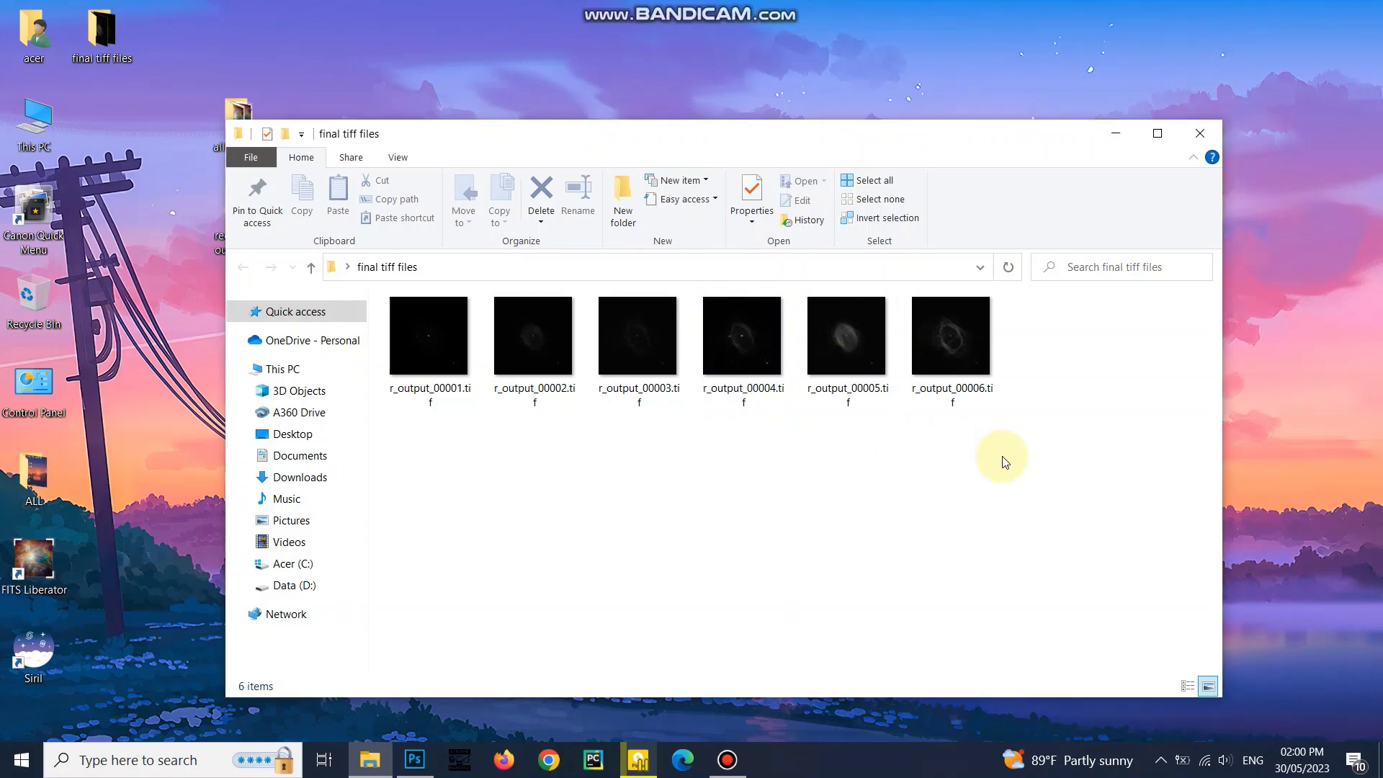
left_click_drag(1002, 457, 453, 338)
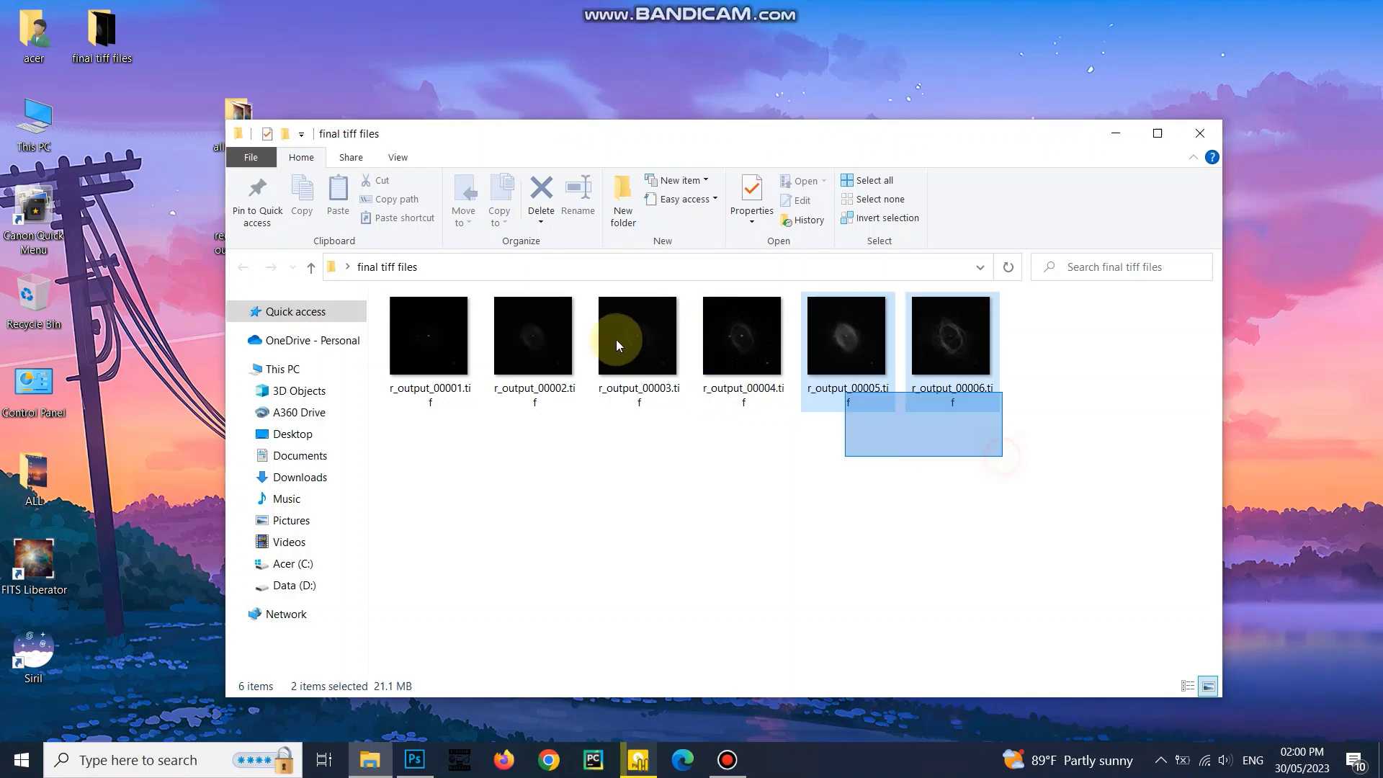
left_click(944, 526)
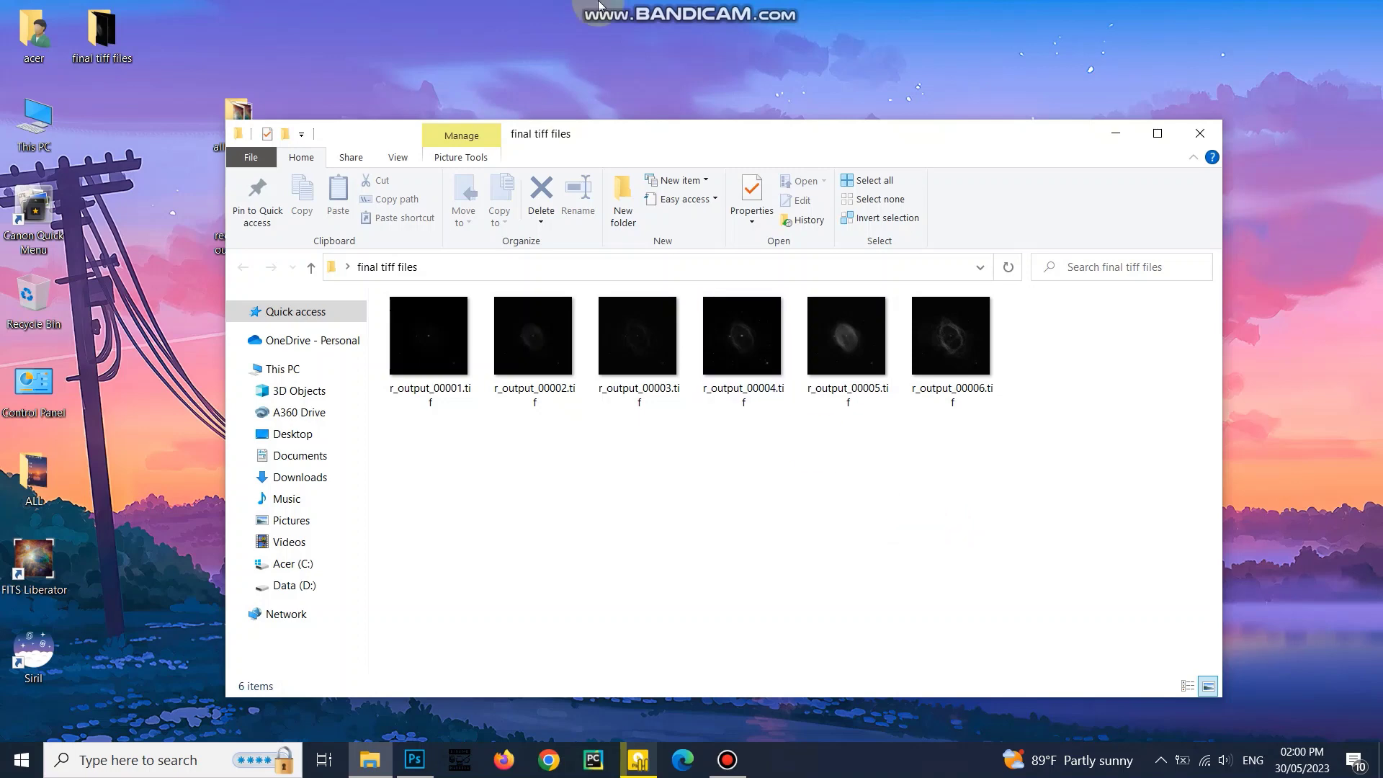